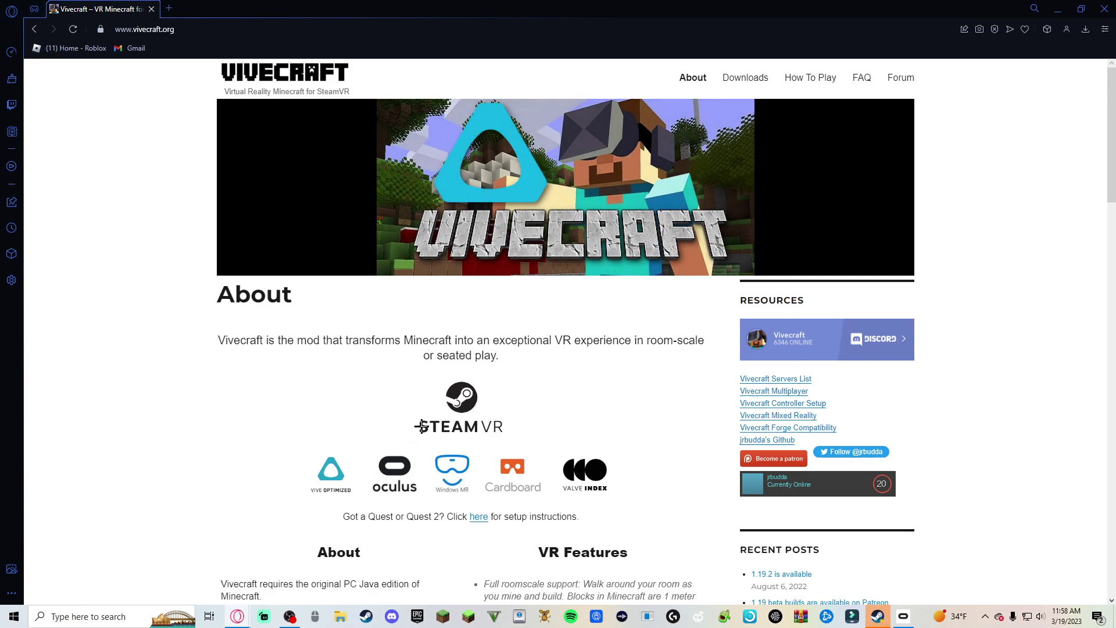
# Open the Vivecraft site's Downloads page and go to the table of current standalone versions
pyautogui.moveTo(422, 426); pyautogui.dragTo(503, 412)
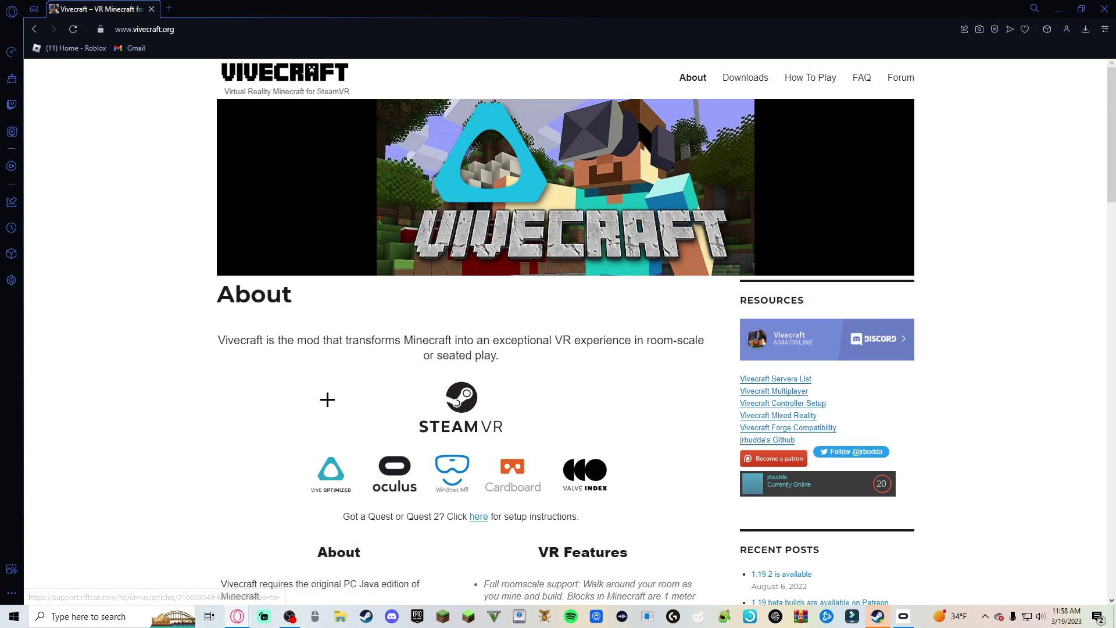
pyautogui.scroll(-7, 314, 407)
pyautogui.scroll(6, 294, 430)
pyautogui.scroll(1, 294, 430)
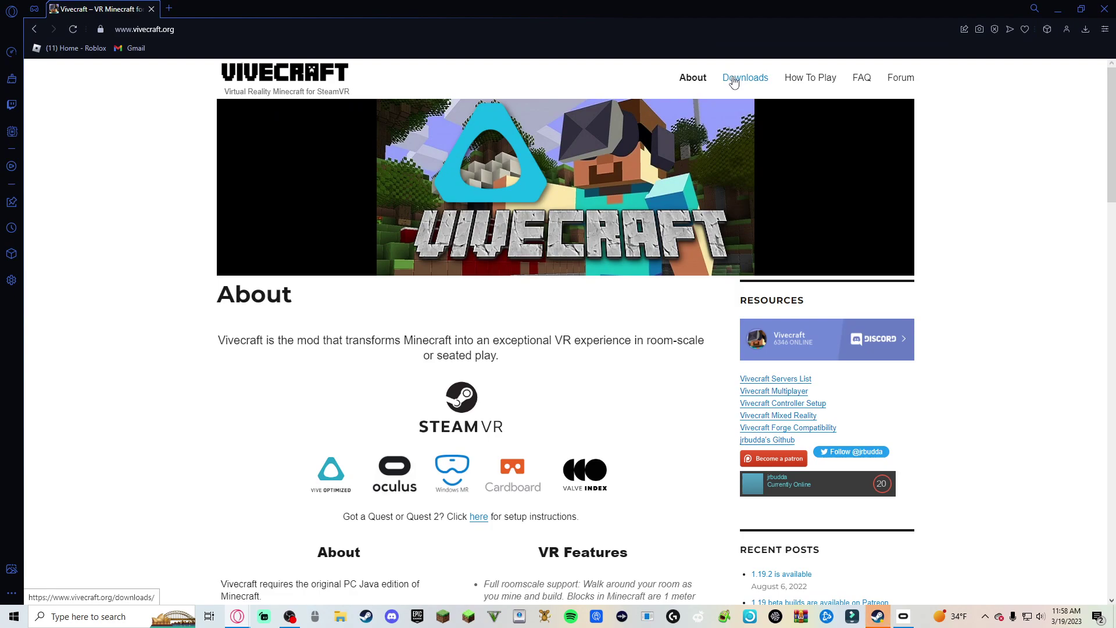
pyautogui.click(110, 29)
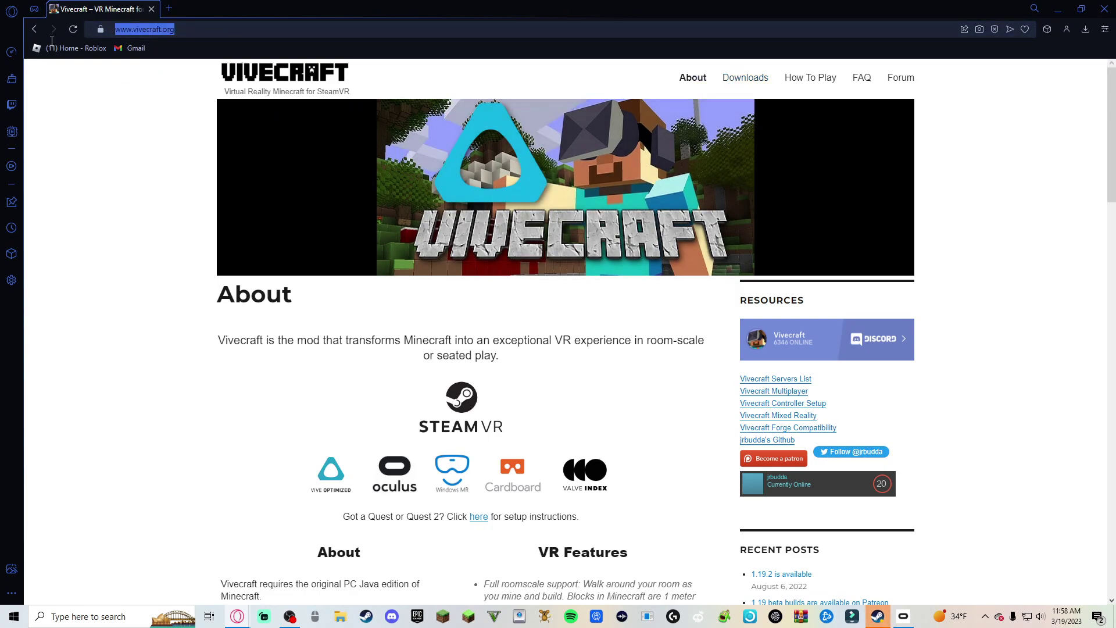
pyautogui.click(752, 78)
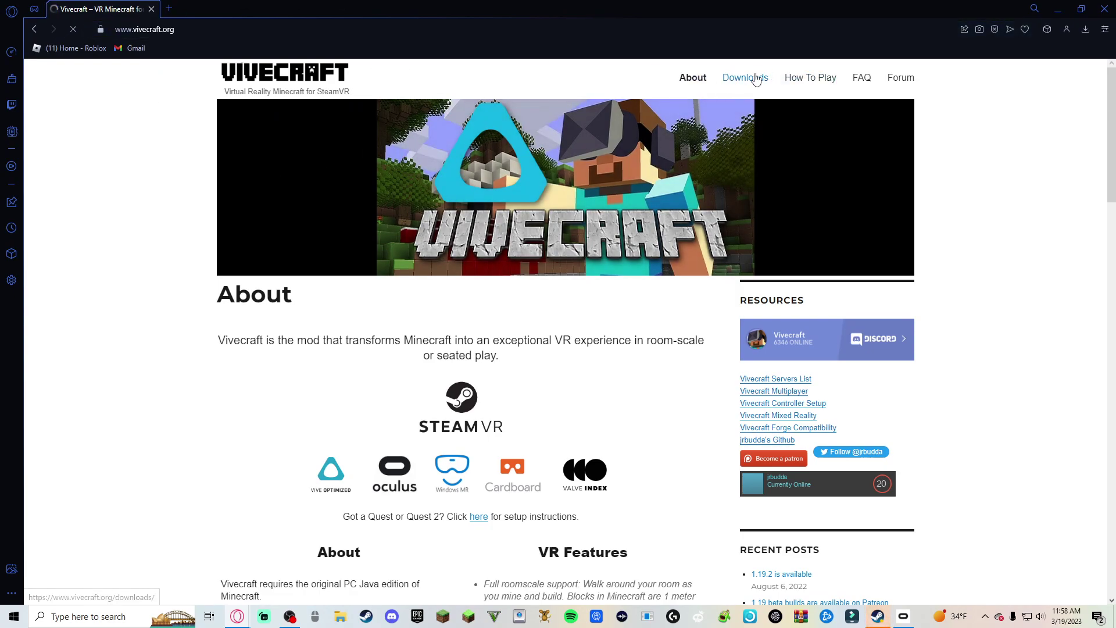
pyautogui.scroll(-10, 372, 407)
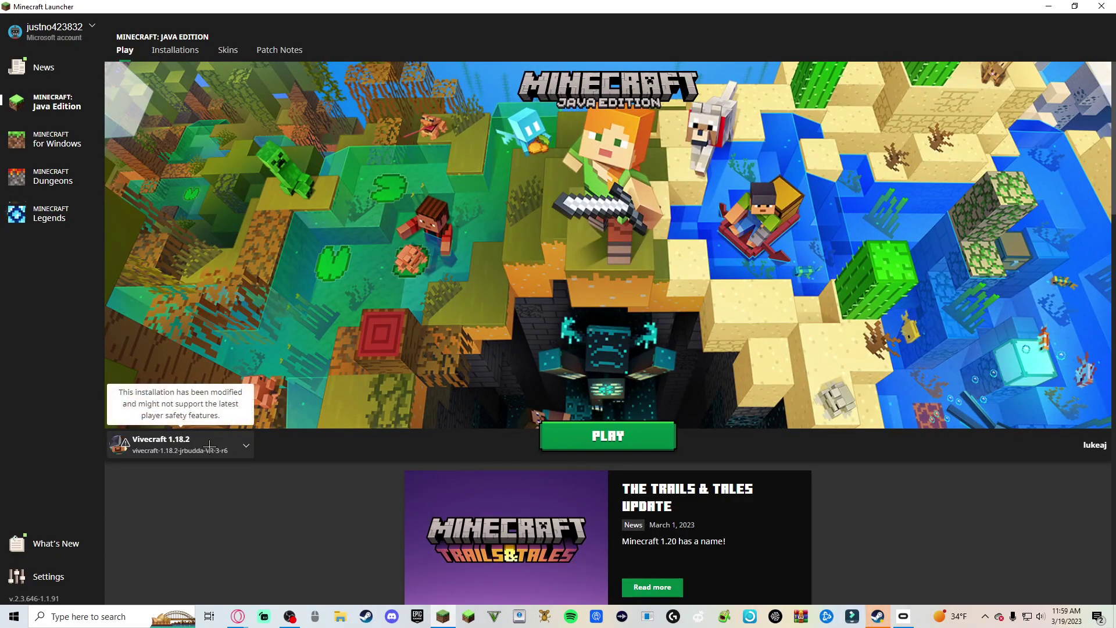
# Switch to the Minecraft Launcher and start a new Java Edition installation named Vr
pyautogui.click(151, 444)
pyautogui.click(284, 238)
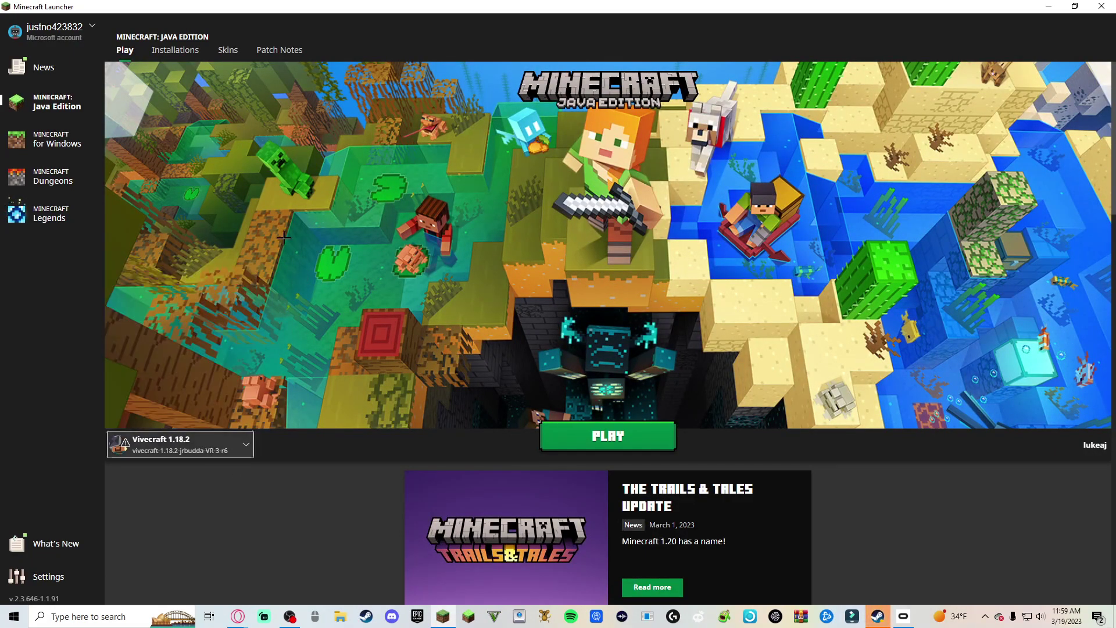
pyautogui.click(184, 51)
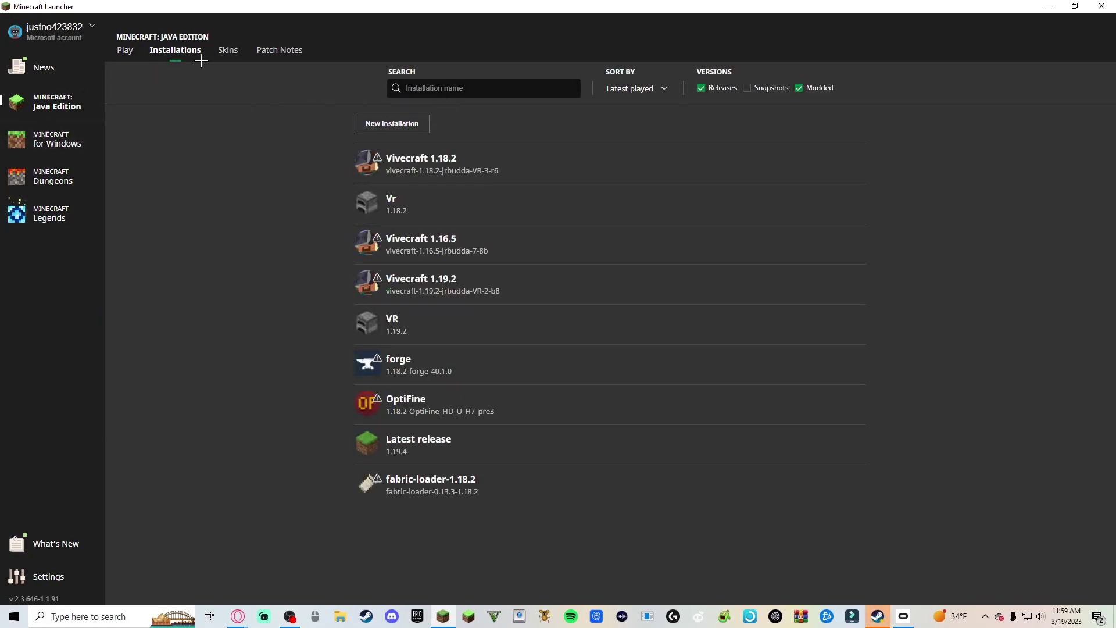
pyautogui.click(407, 127)
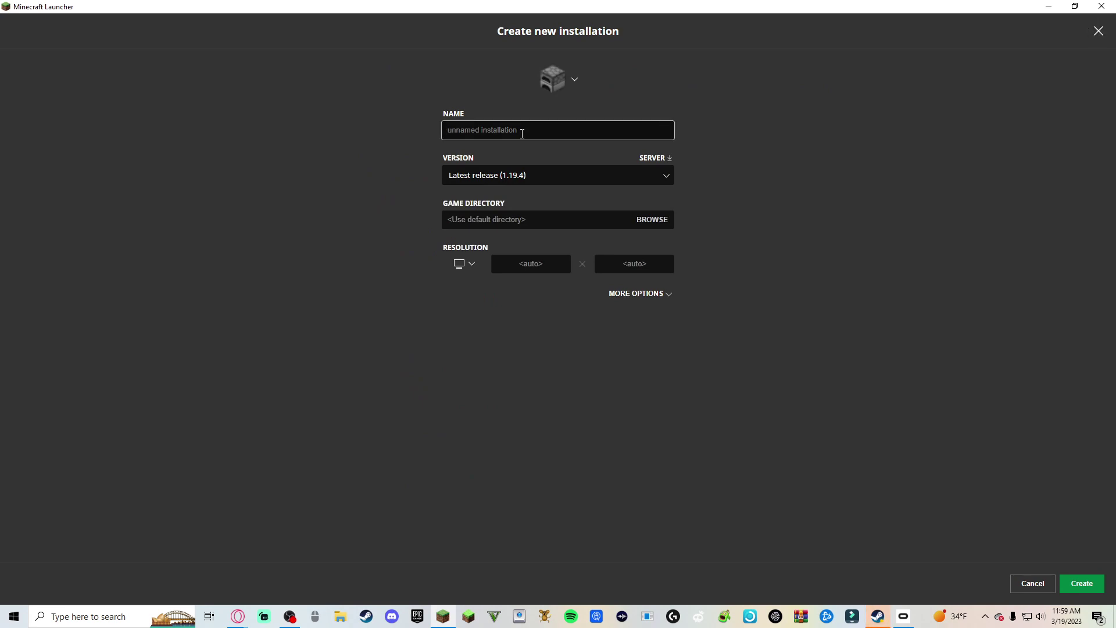
pyautogui.write('V')
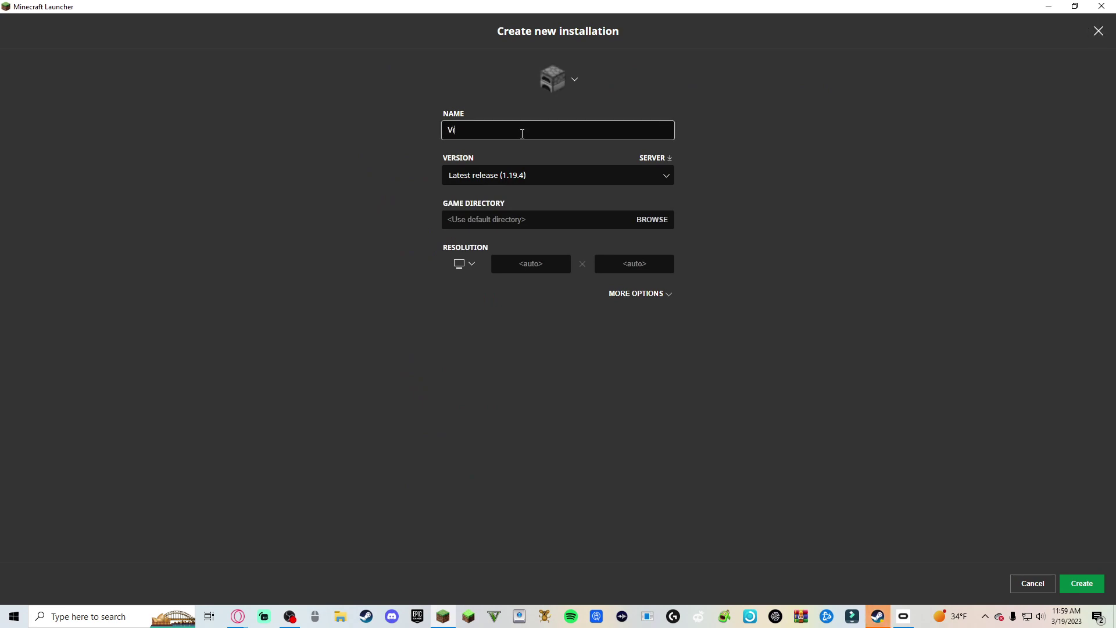
# Set the new installation's version to release 1.18.2 and create it
pyautogui.click(599, 168)
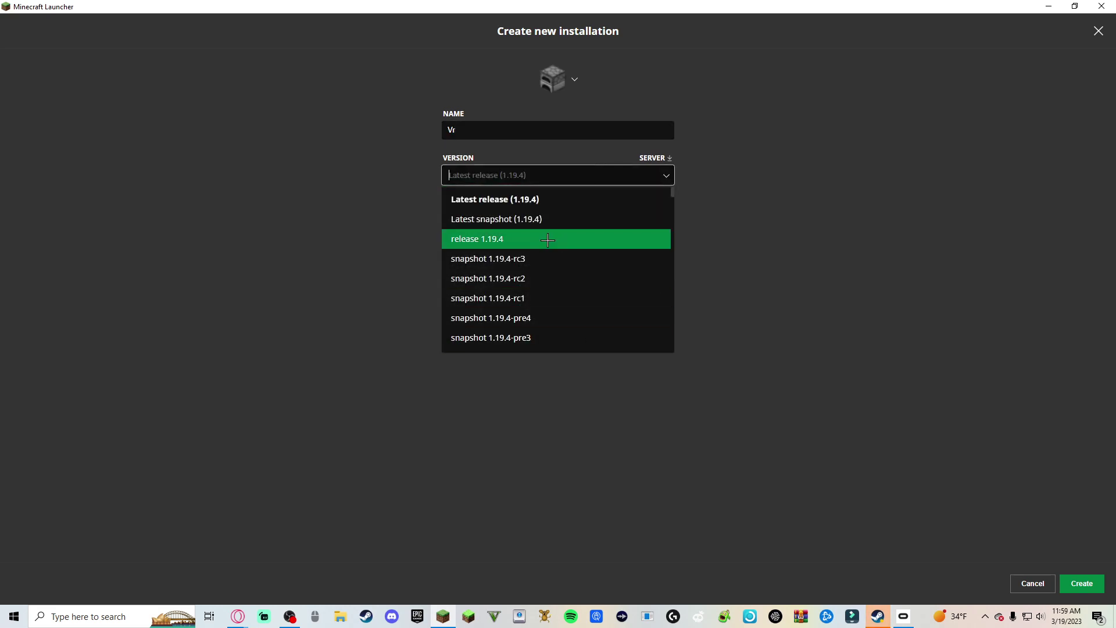
pyautogui.scroll(-15, 523, 291)
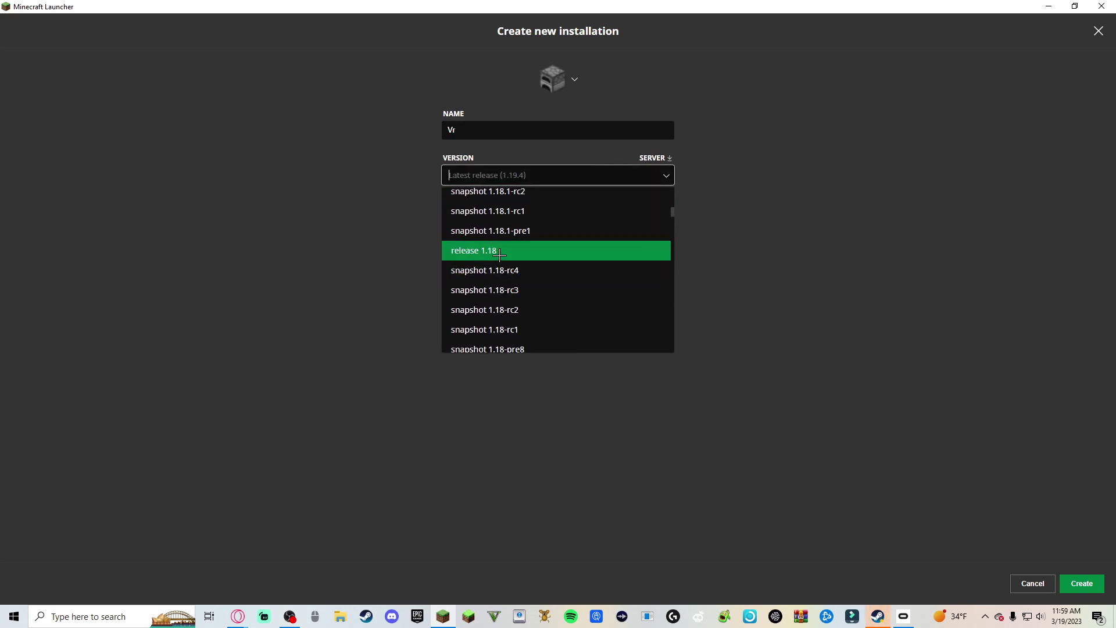
pyautogui.scroll(5, 494, 249)
pyautogui.scroll(1, 521, 247)
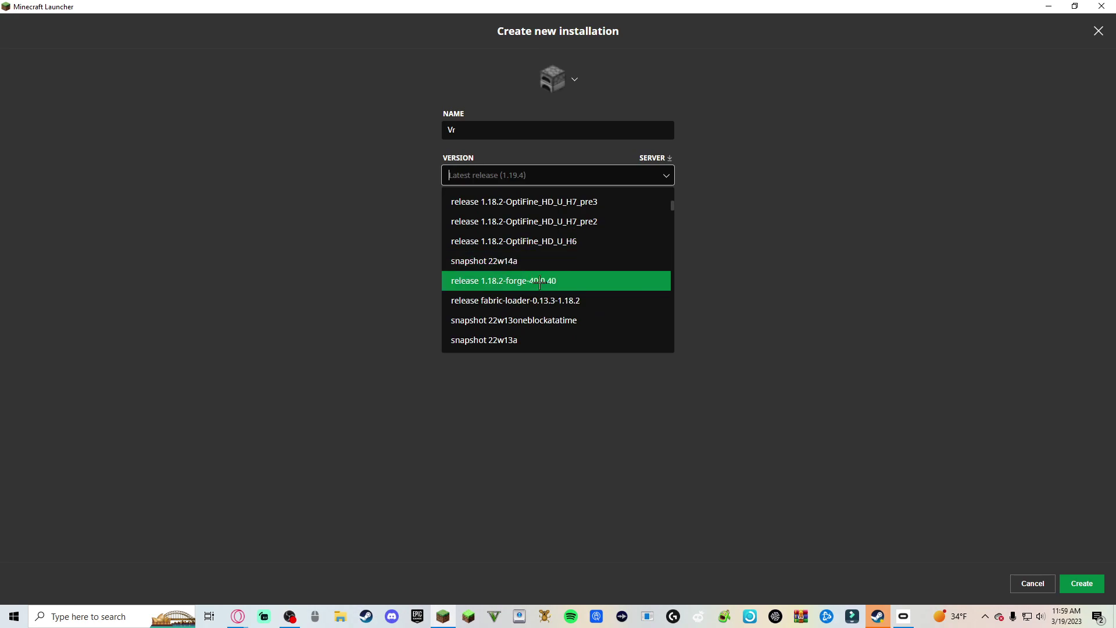
pyautogui.scroll(-3, 529, 291)
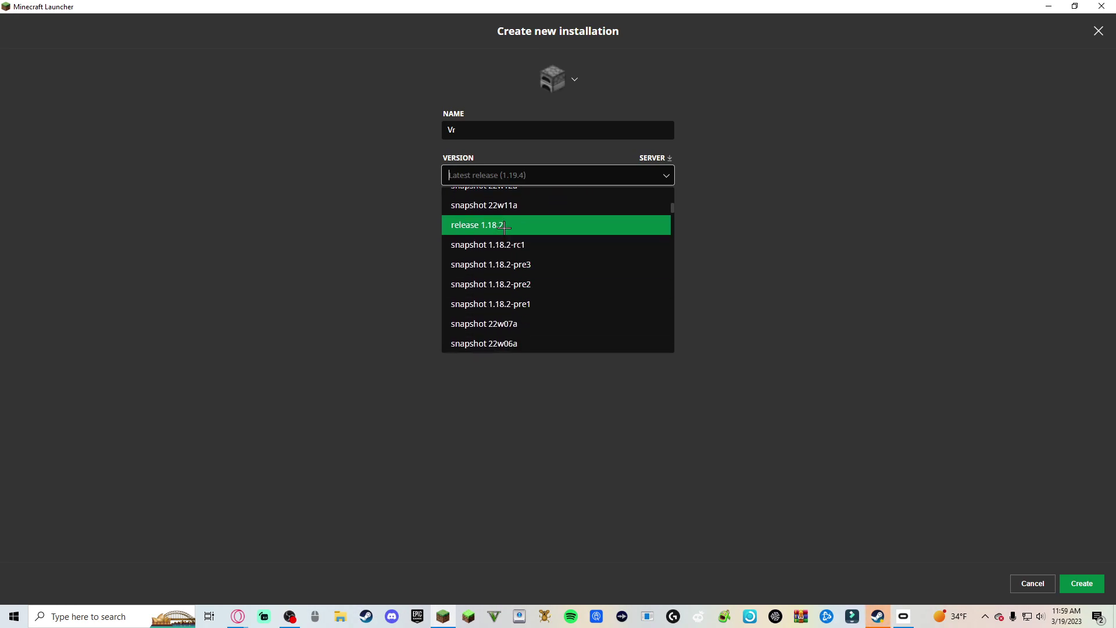
pyautogui.click(504, 227)
pyautogui.click(1082, 583)
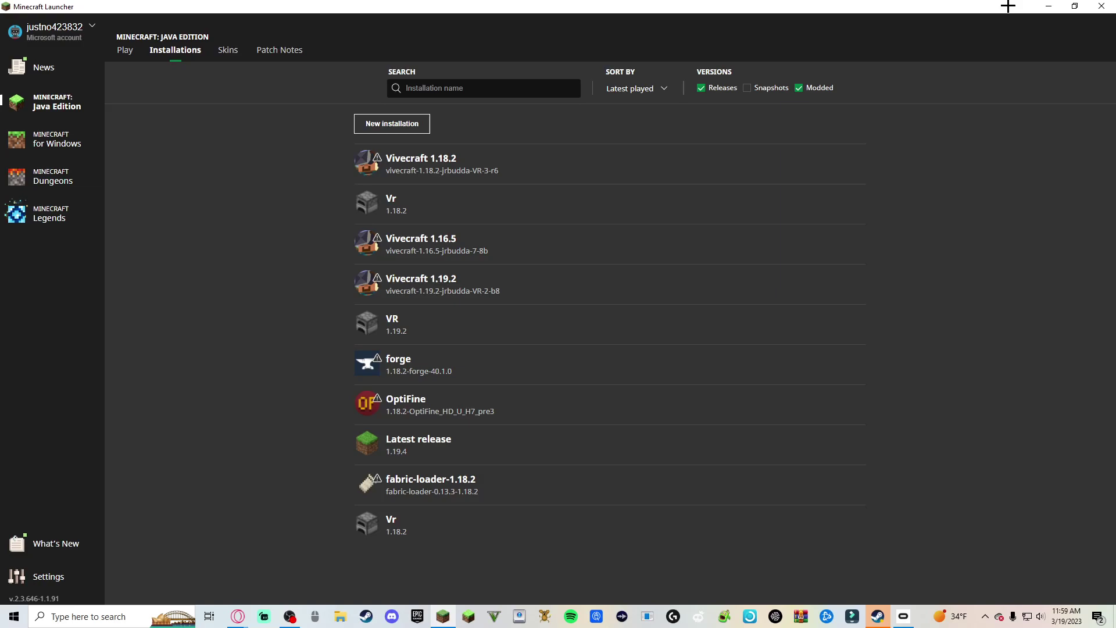
# Close the Minecraft Launcher and open the Vivecraft 1.18.X release page from the browser's standalone versions table
pyautogui.click(1102, 6)
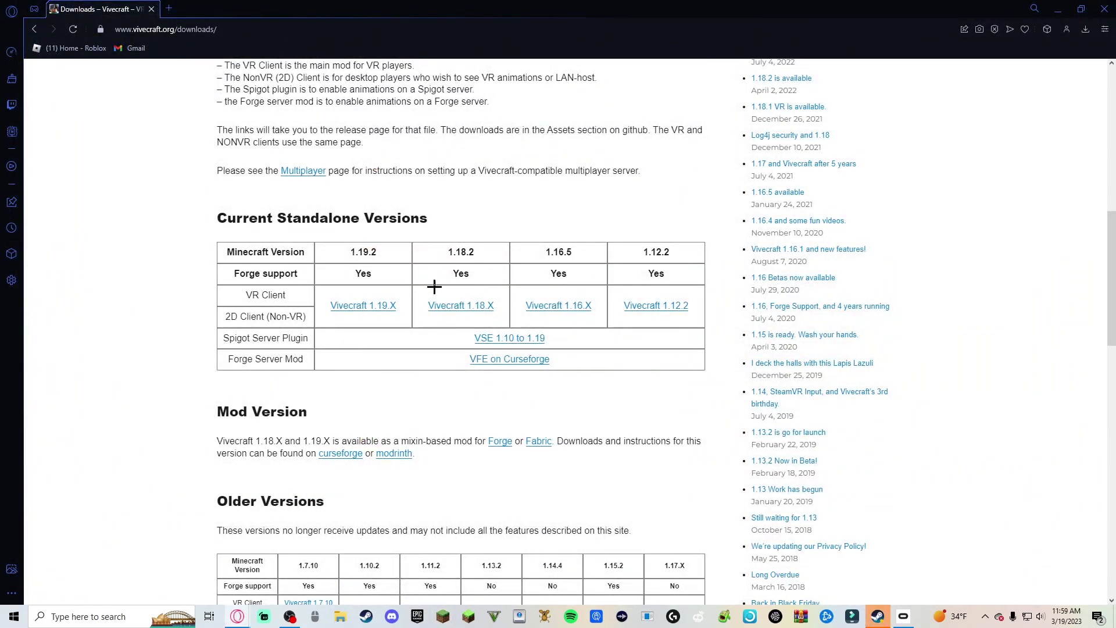
pyautogui.scroll(10, 411, 291)
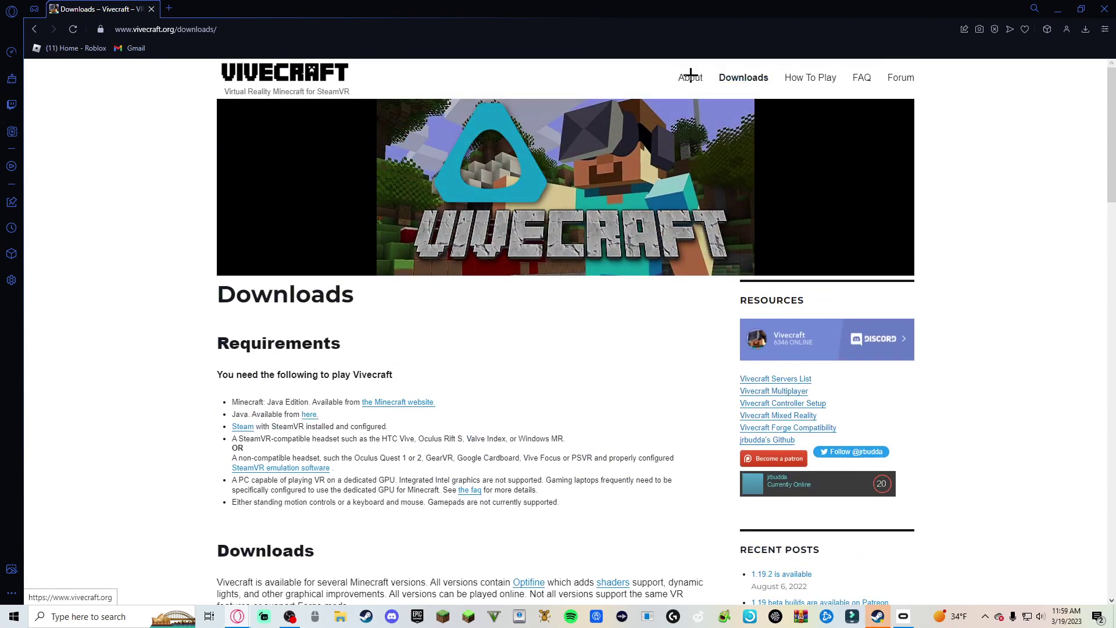
pyautogui.scroll(-7, 407, 407)
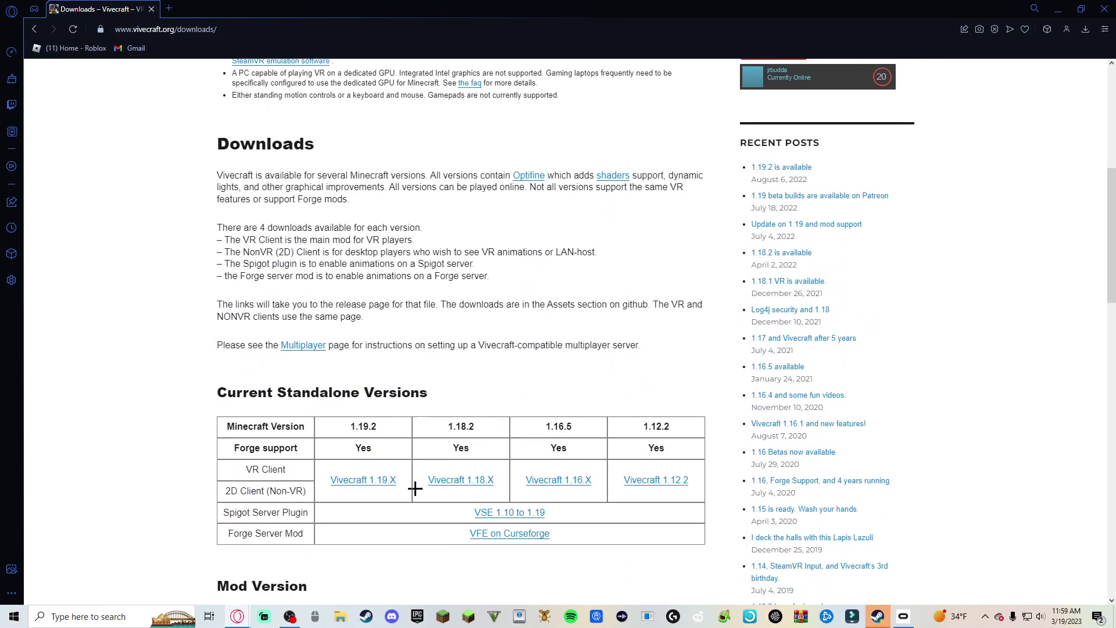
pyautogui.doubleClick(456, 427)
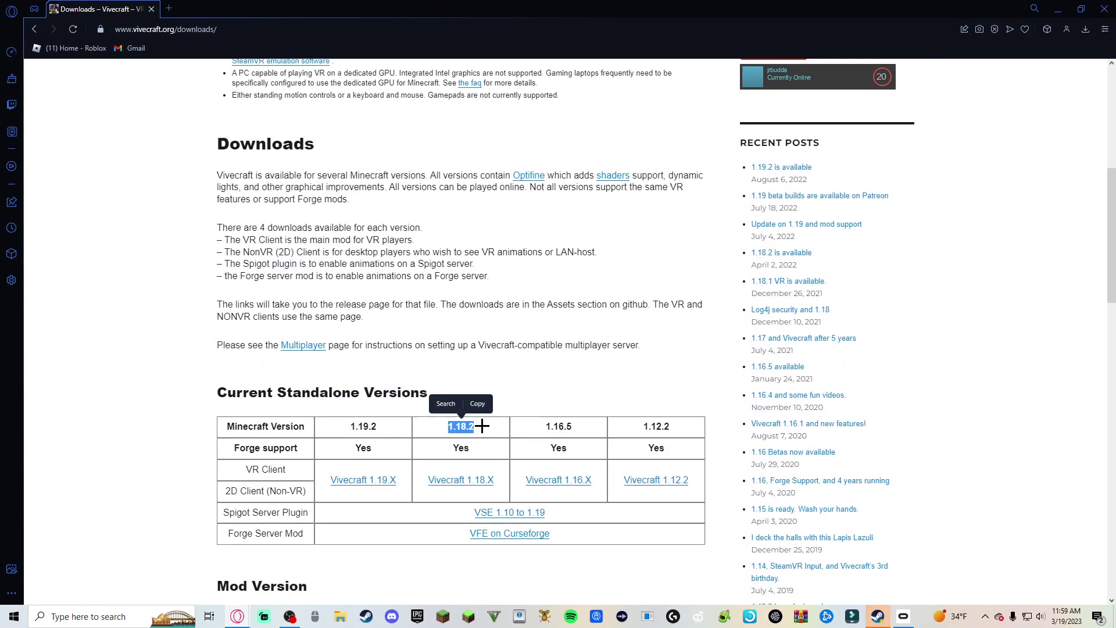
pyautogui.click(588, 424)
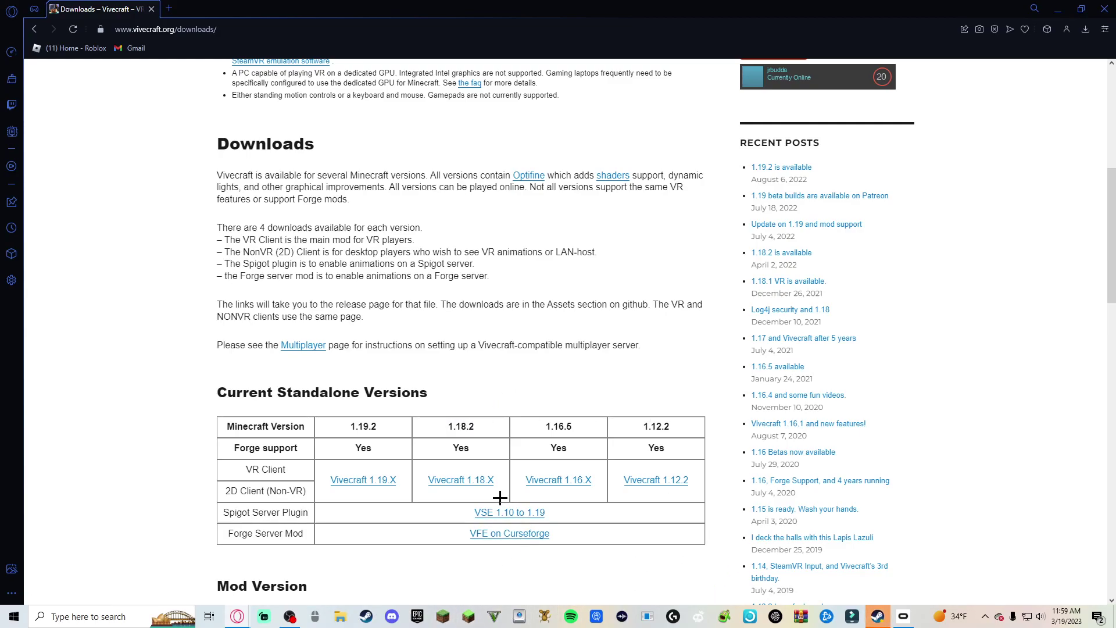
pyautogui.doubleClick(491, 444)
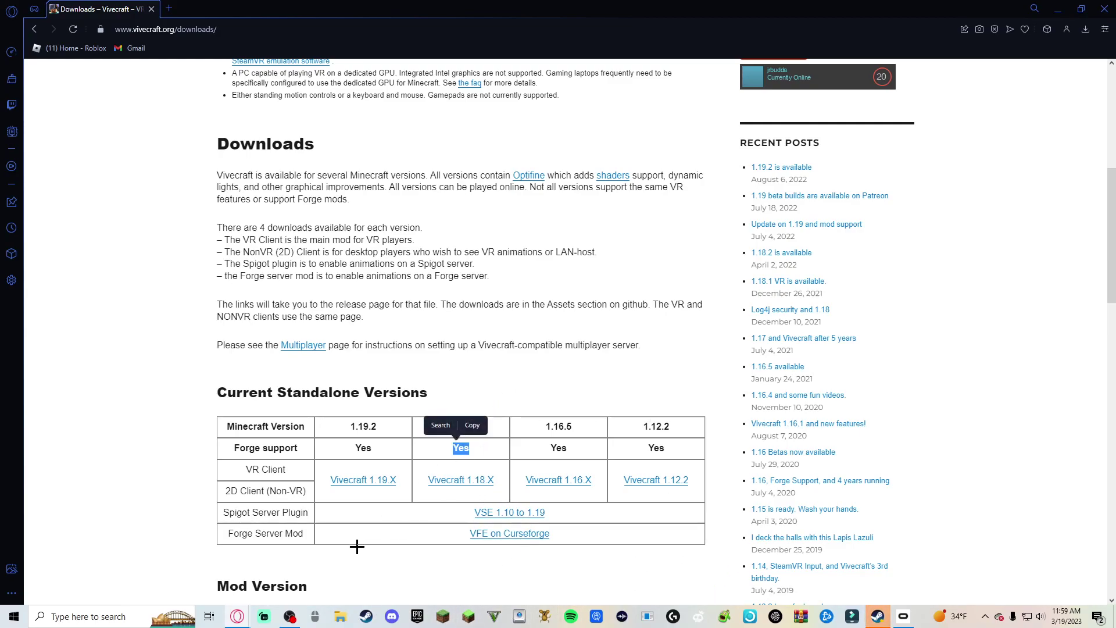
pyautogui.moveTo(528, 416); pyautogui.dragTo(461, 505)
pyautogui.click(531, 426)
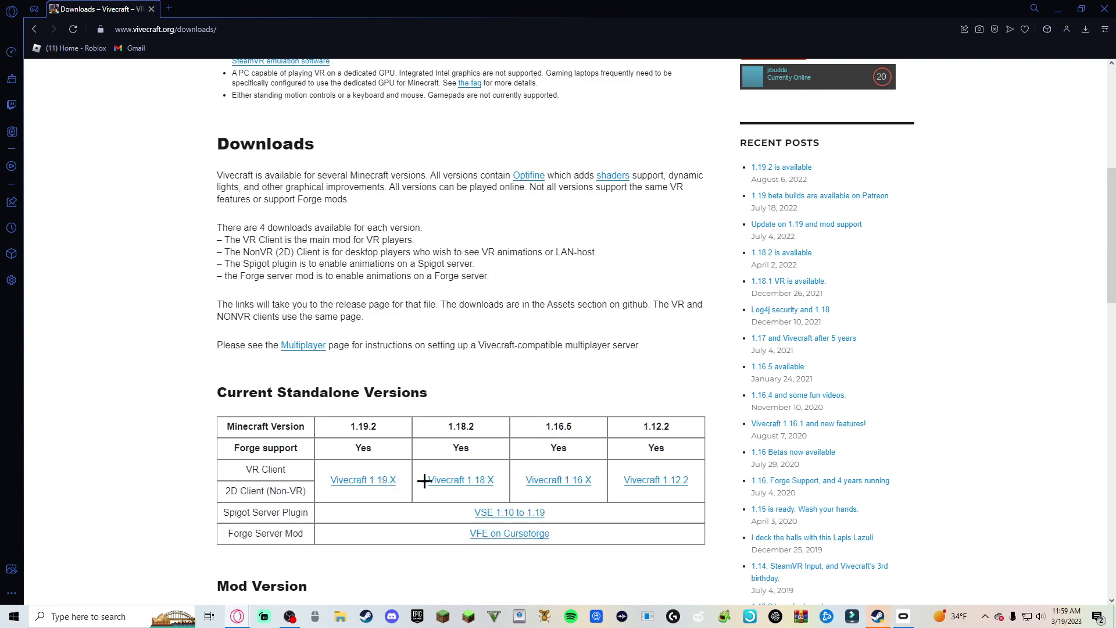
pyautogui.click(469, 480)
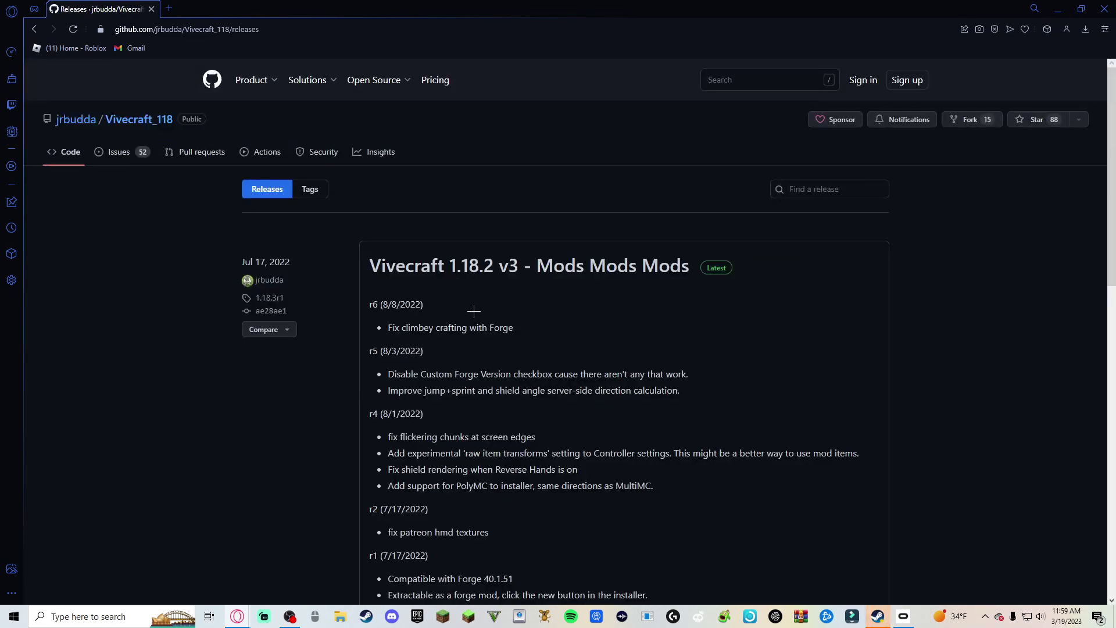
# Download vivecraft-1.18.2-jrbudda-VR-3-r6-installer.jar from the latest release's assets and show the file in its folder
pyautogui.scroll(-5, 474, 311)
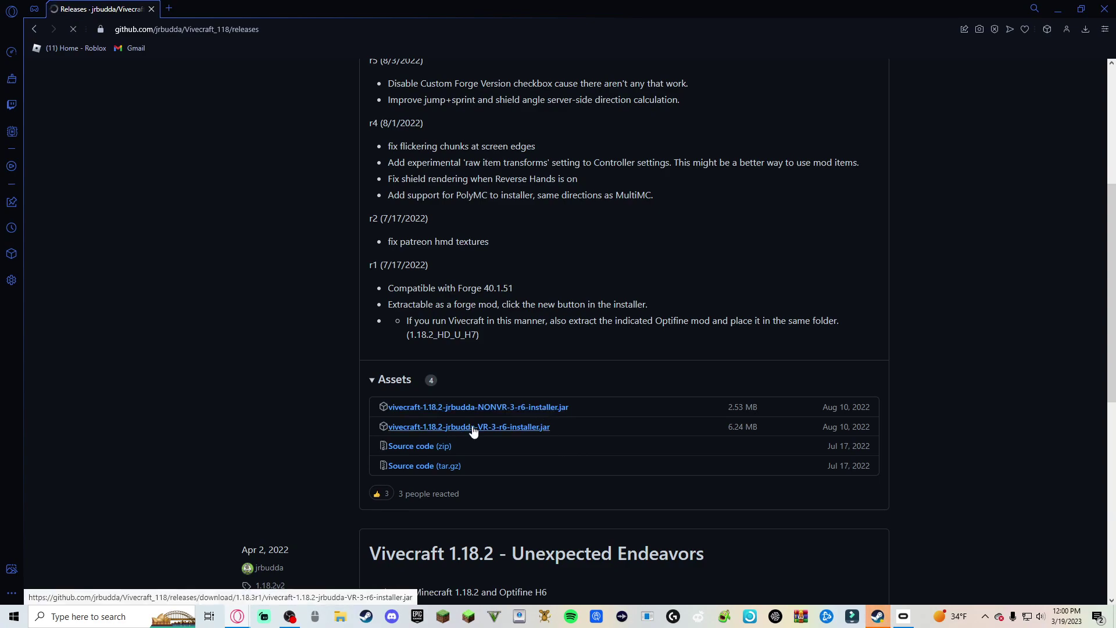
pyautogui.press('Return')
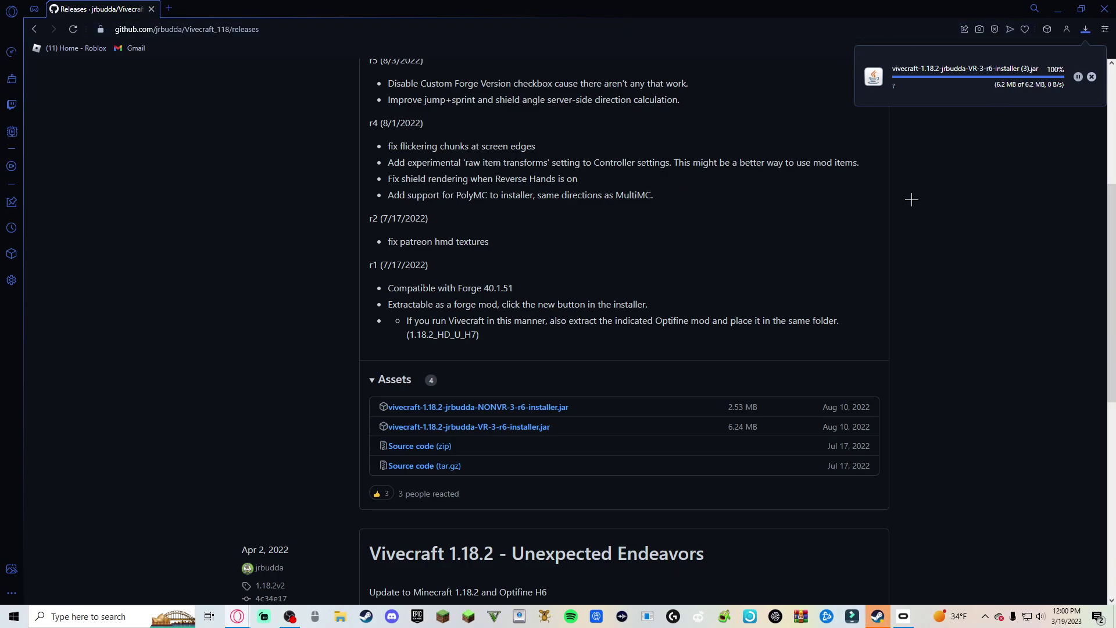
pyautogui.click(1087, 33)
pyautogui.click(1087, 33)
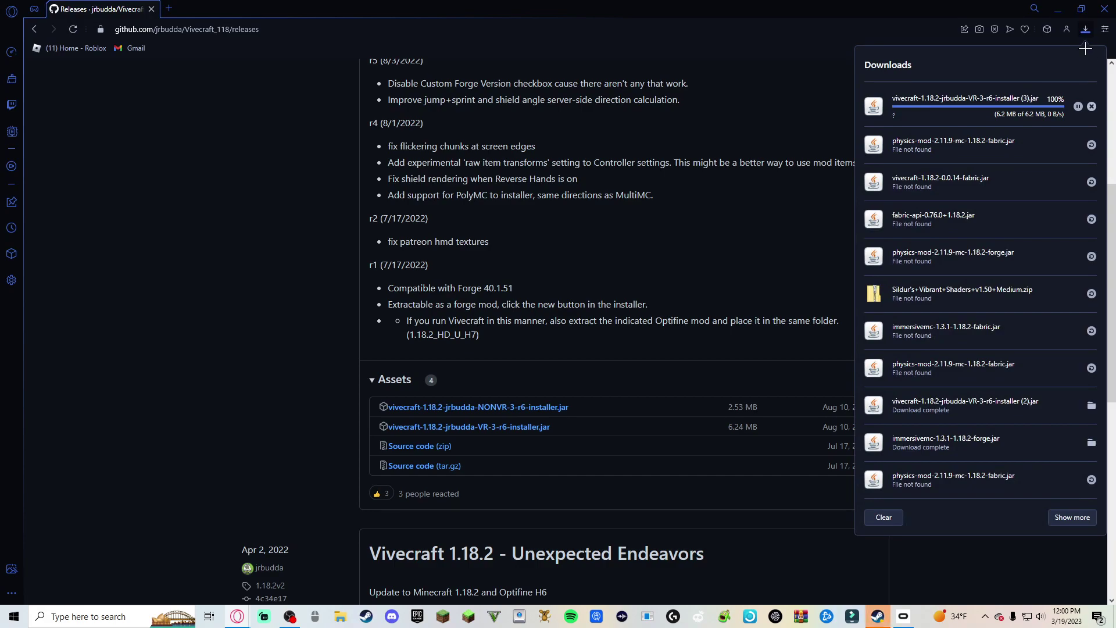
pyautogui.click(1085, 30)
pyautogui.click(1085, 30)
pyautogui.click(1090, 108)
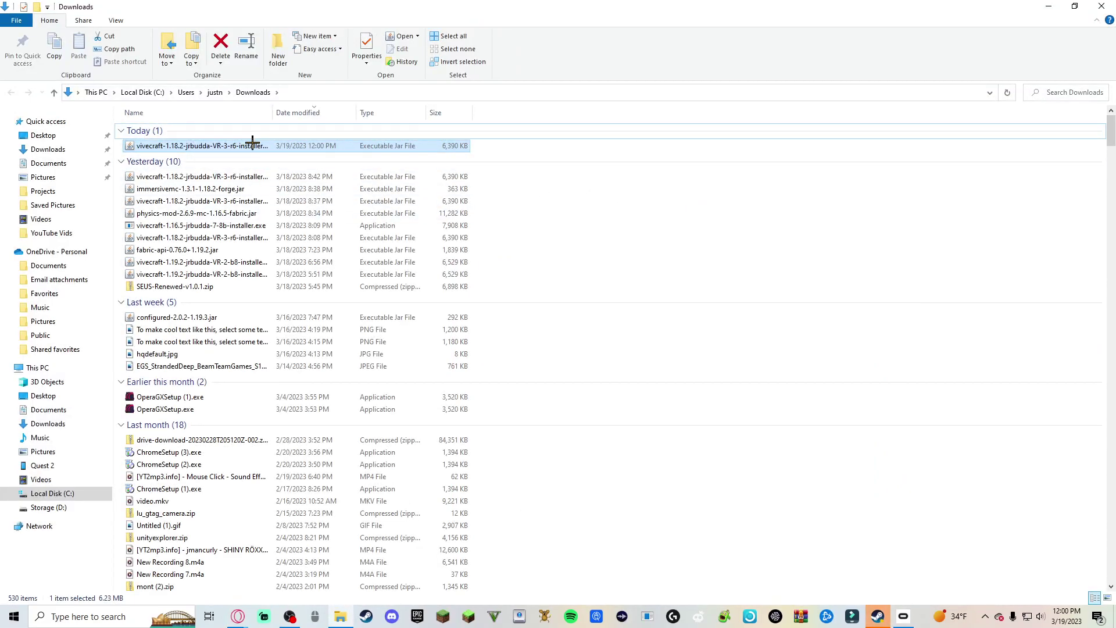
# Run the downloaded Vivecraft installer, expand its advanced options and install Vivecraft 1.18.2 with the default settings
pyautogui.moveTo(872, 7); pyautogui.dragTo(842, 497)
pyautogui.click(598, 314)
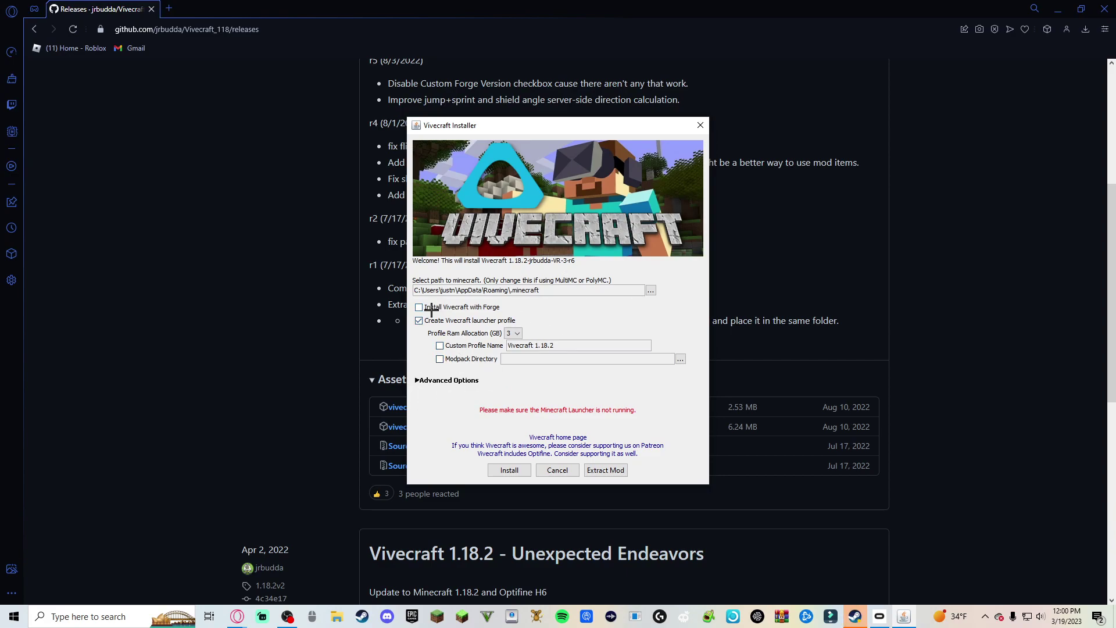
pyautogui.click(418, 380)
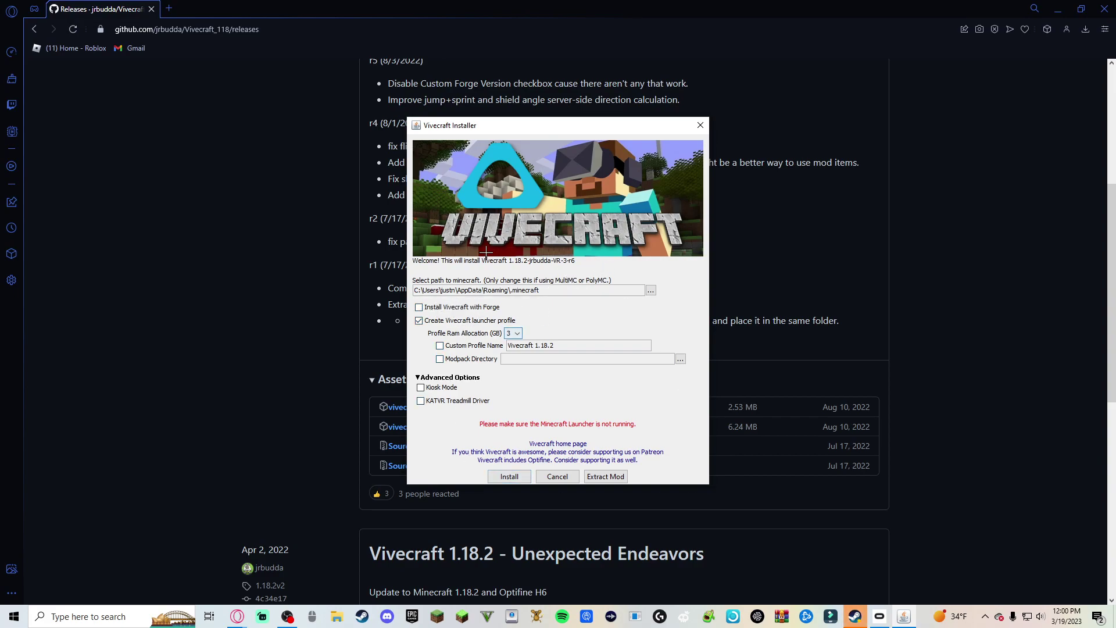
pyautogui.click(504, 477)
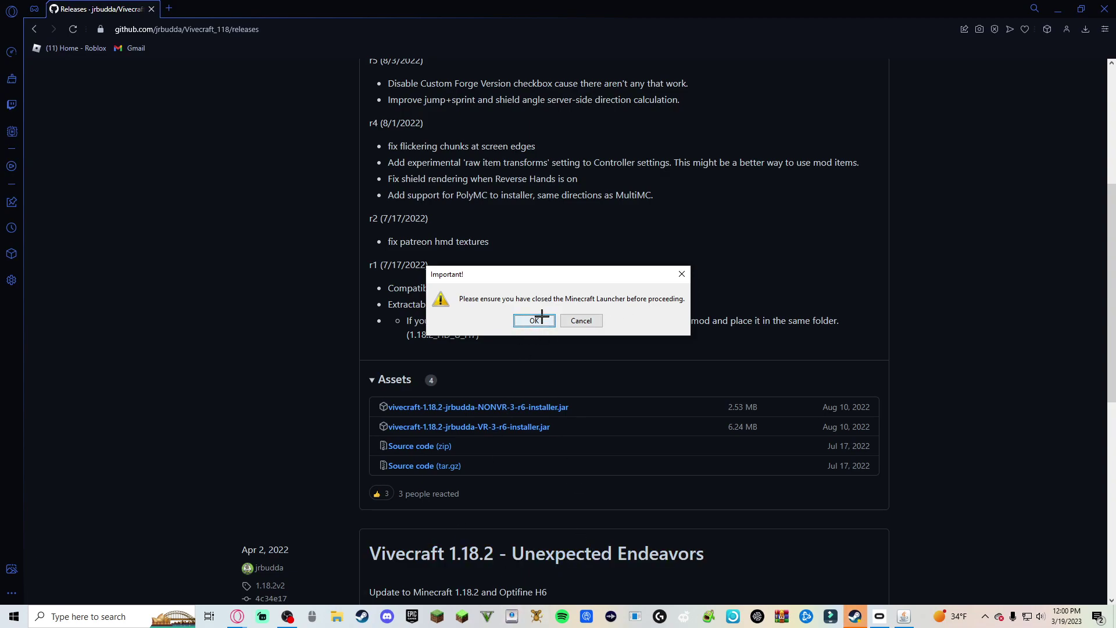
pyautogui.click(535, 320)
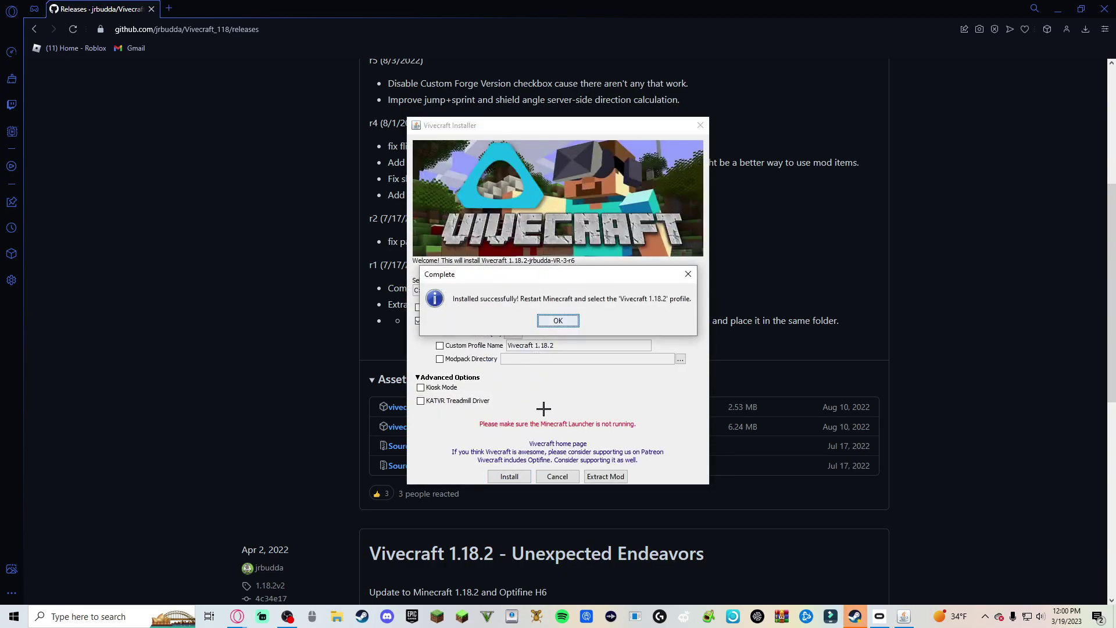
pyautogui.click(558, 320)
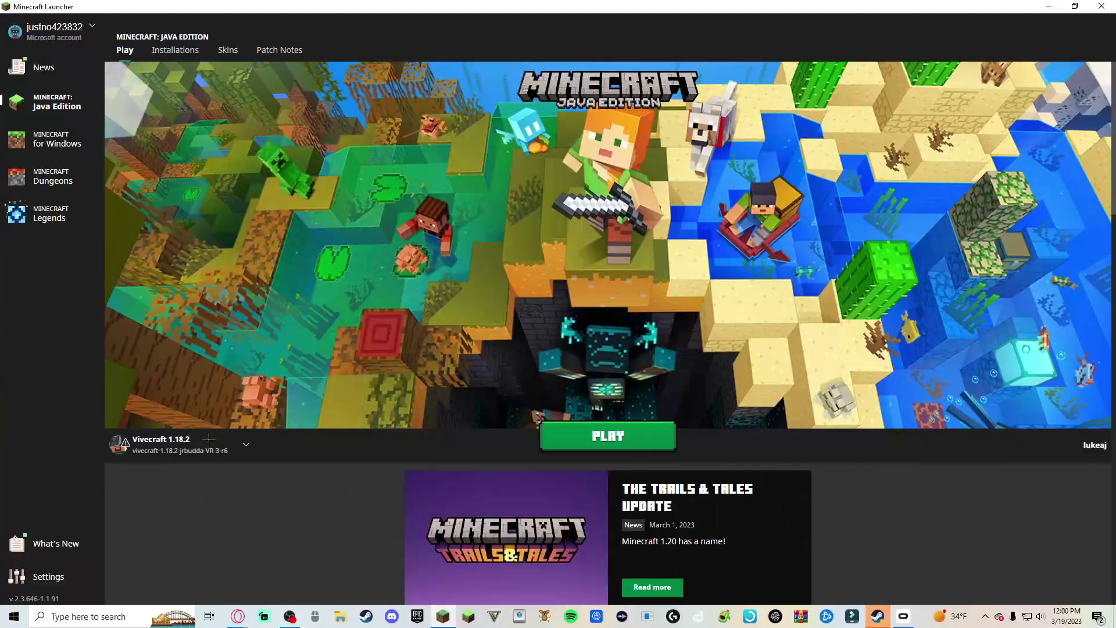
# Reopen the Minecraft Launcher, check its installations for the Vivecraft 1.18.2 profile, and minimize the launcher
pyautogui.click(169, 444)
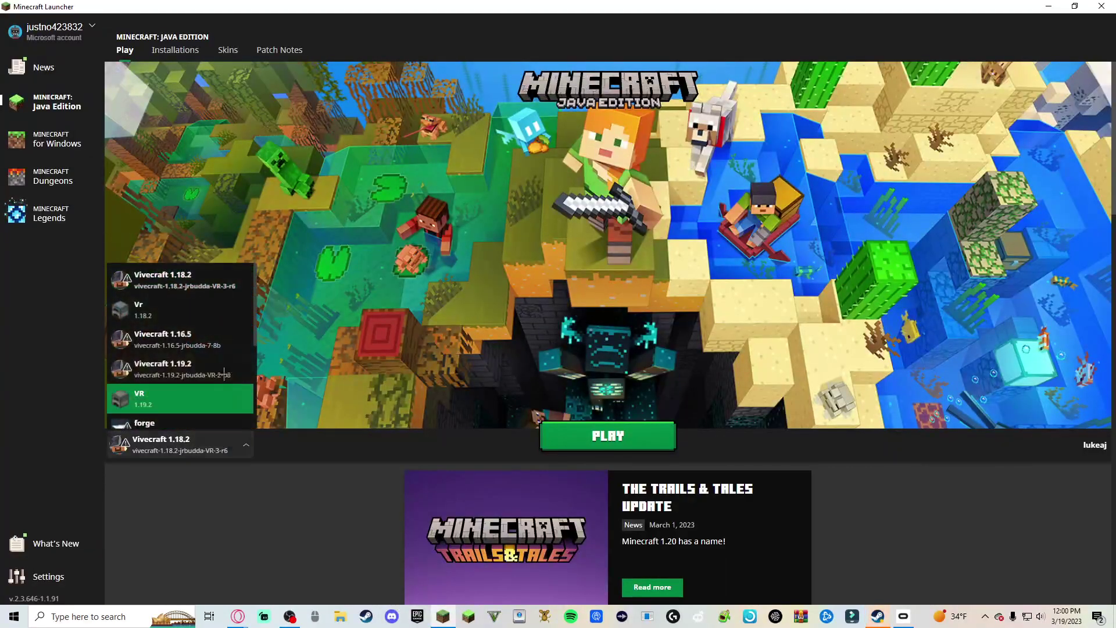
pyautogui.scroll(-5, 180, 349)
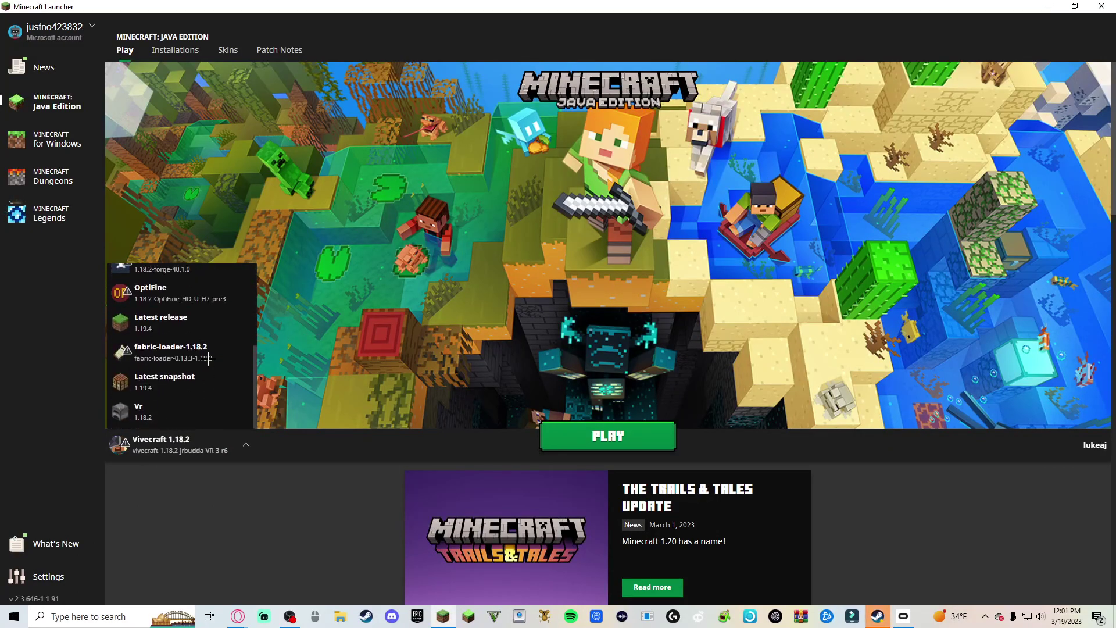
pyautogui.scroll(3, 180, 348)
pyautogui.scroll(-3, 180, 349)
pyautogui.click(166, 457)
pyautogui.click(175, 50)
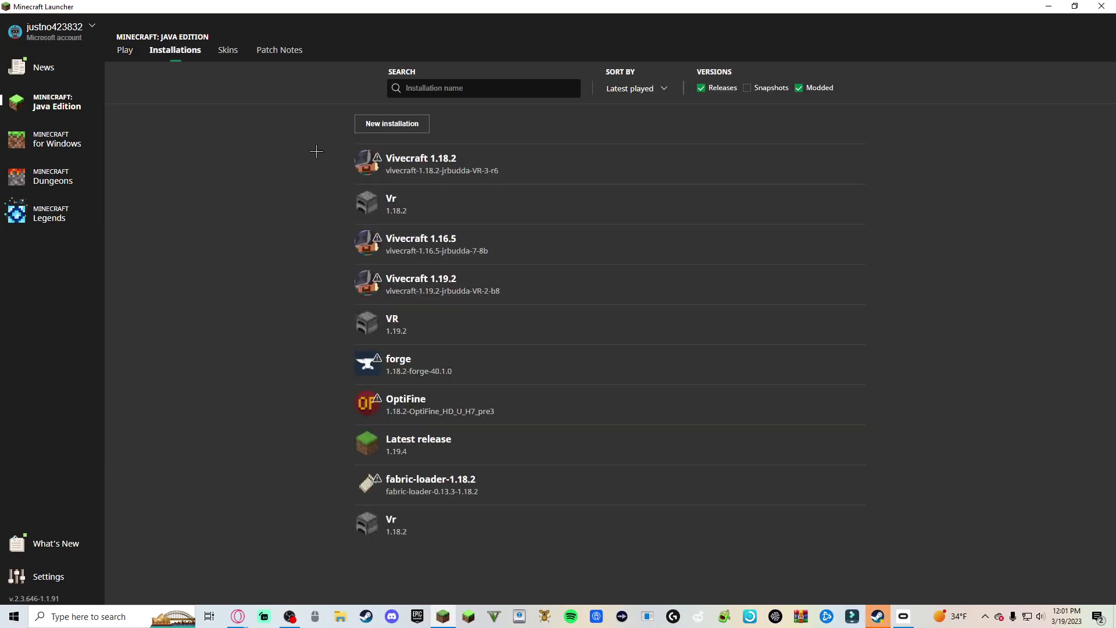
pyautogui.moveTo(575, 169)
pyautogui.click(1047, 7)
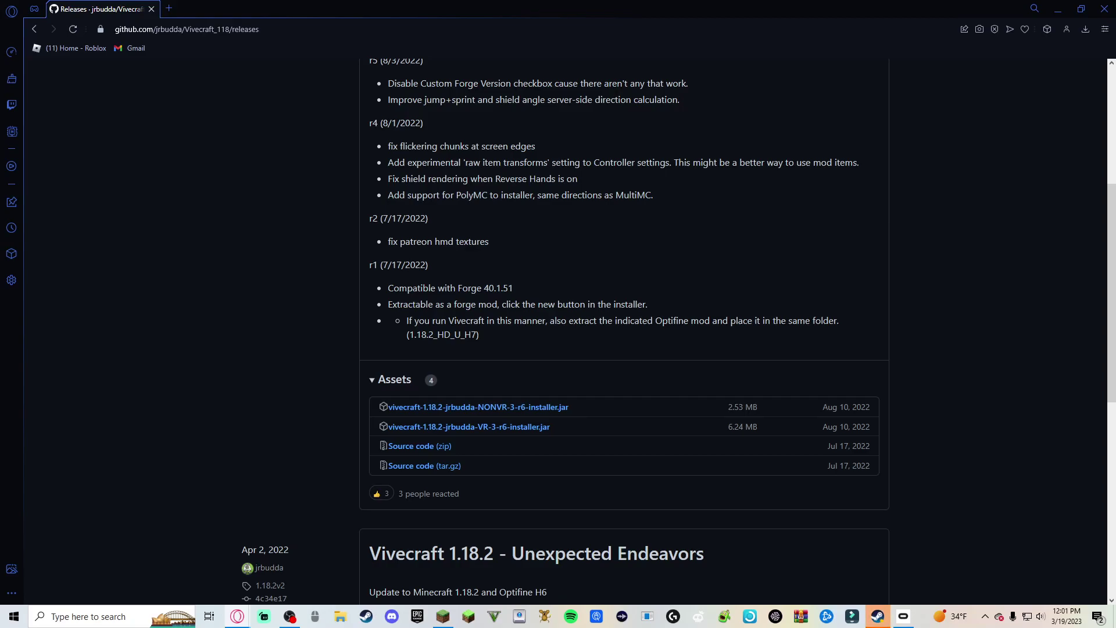
# Open the Physics Mod website's download page and find the Fabric build of Physics Mod 2.11.9 for Minecraft 1.18.2
pyautogui.moveTo(715, 7); pyautogui.dragTo(715, 7)
pyautogui.moveTo(717, 12); pyautogui.dragTo(721, 14)
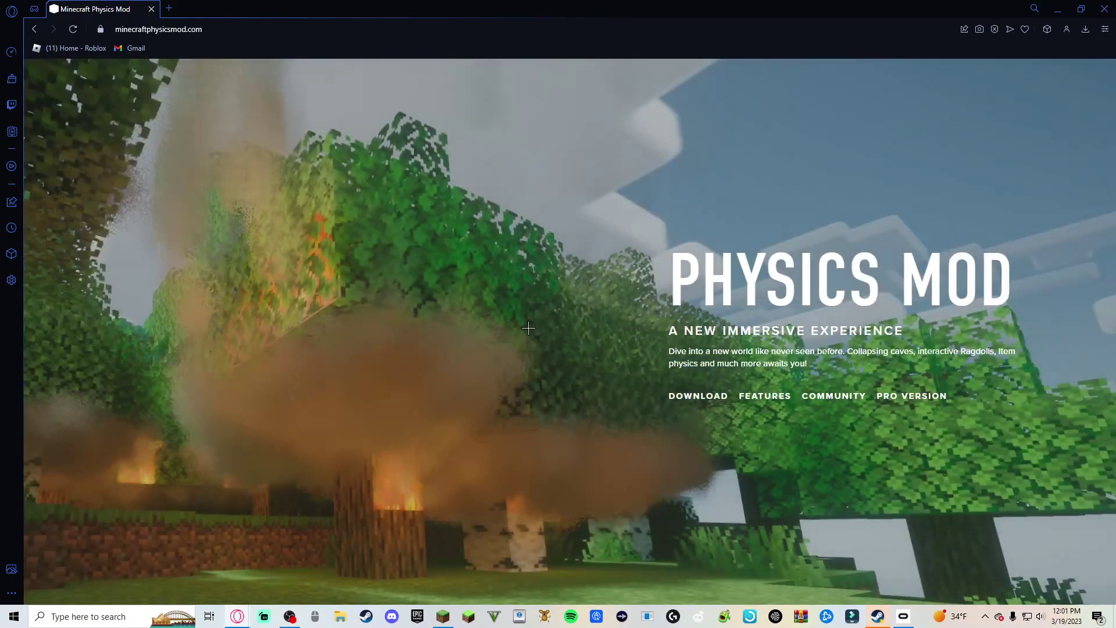
pyautogui.click(692, 396)
pyautogui.scroll(-3, 409, 332)
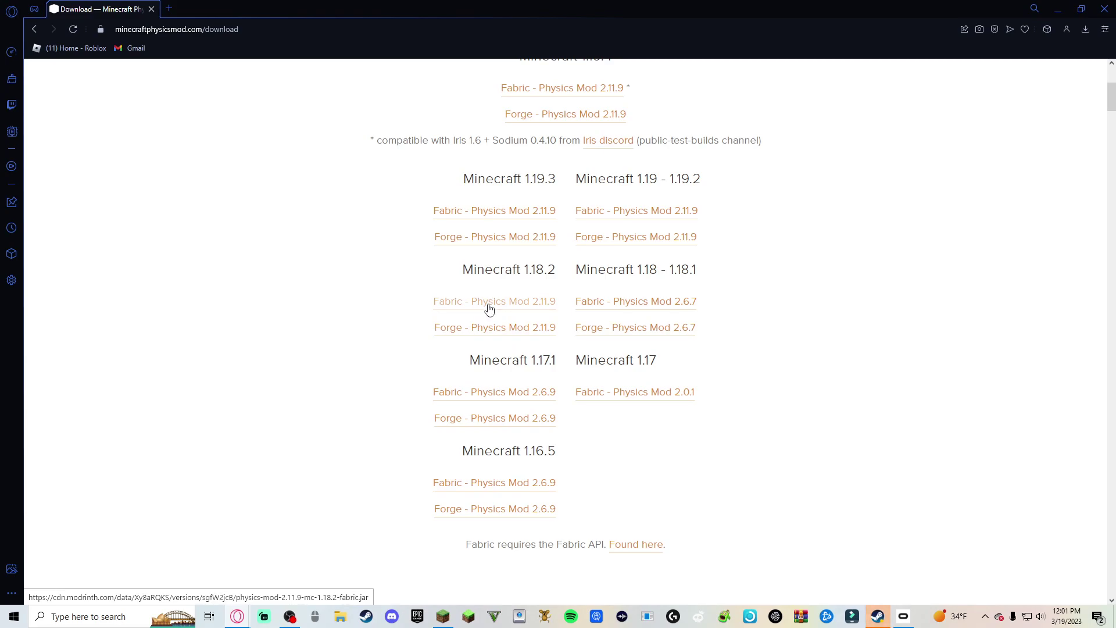
pyautogui.click(515, 305)
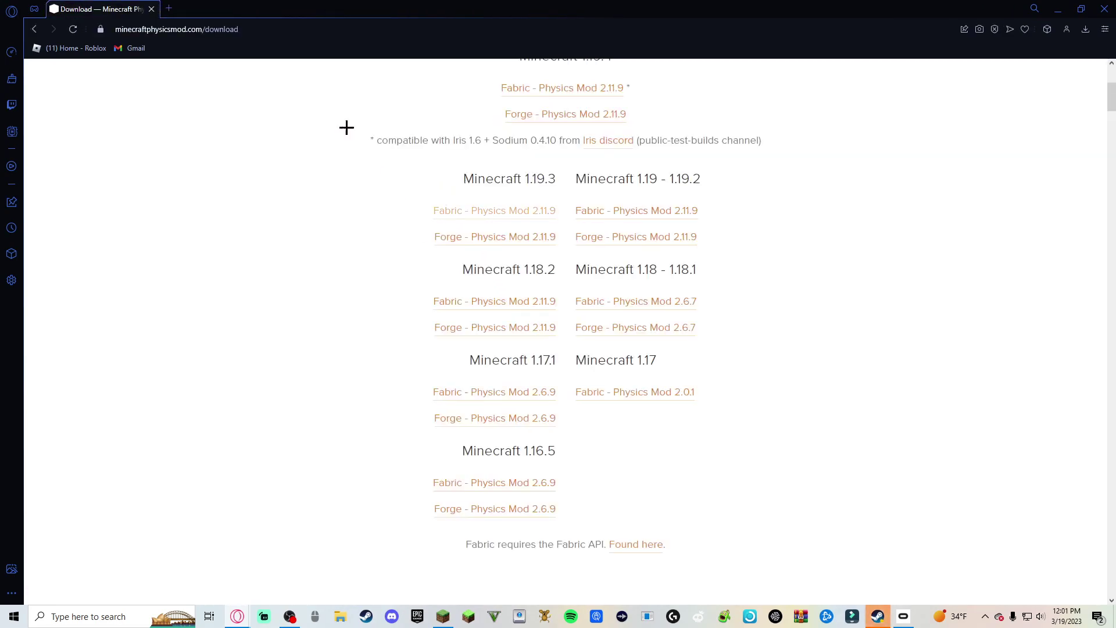
pyautogui.press('Return')
# Move the Physics Mod browser window aside, close its download page and close that window
pyautogui.moveTo(365, 7); pyautogui.dragTo(391, 93)
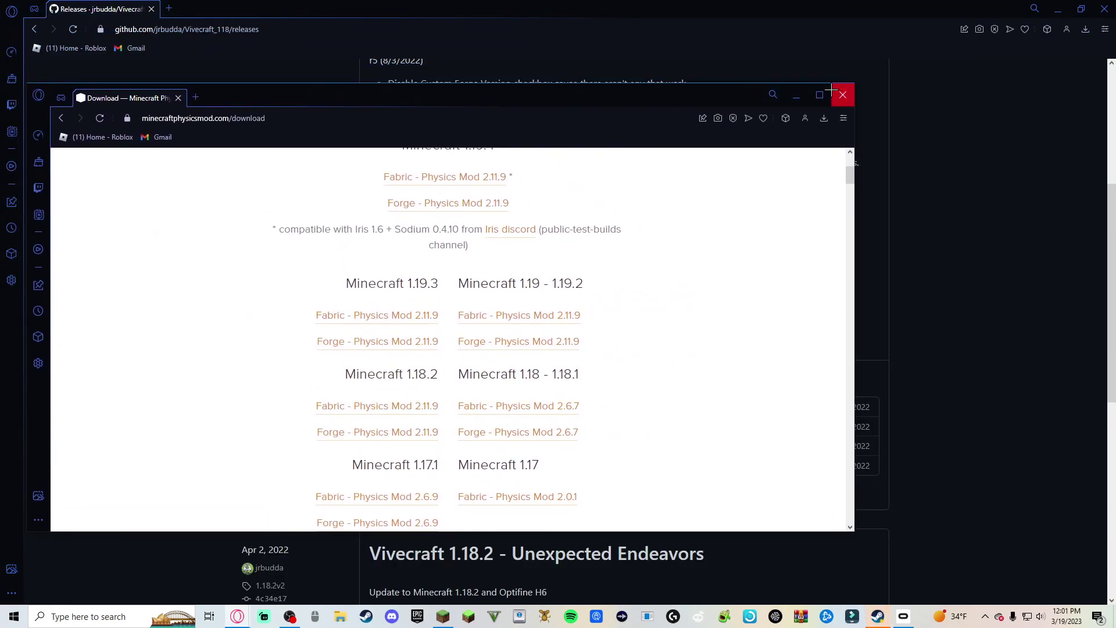
pyautogui.click(178, 98)
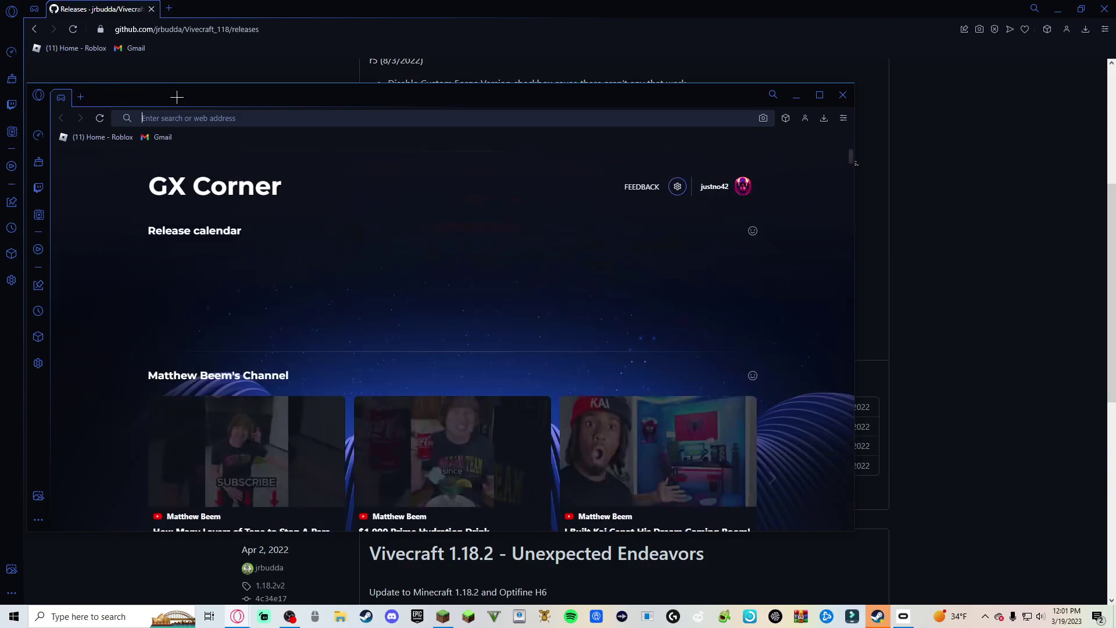
pyautogui.click(843, 95)
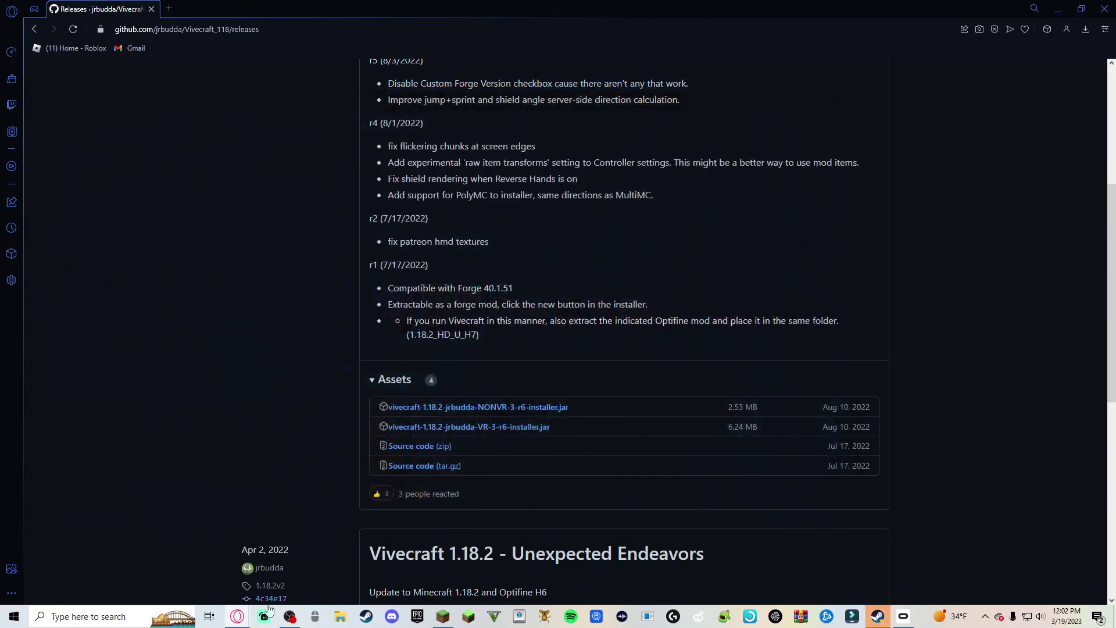
# Open the Roaming folder by running %appdata% from the Windows Run dialog
pyautogui.click(87, 616)
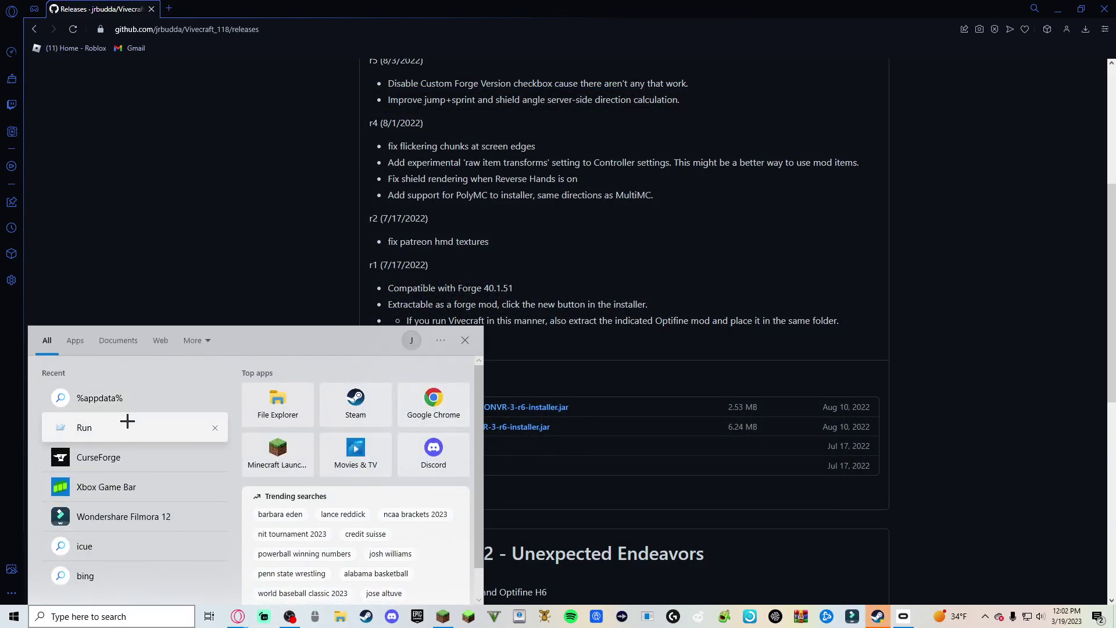
pyautogui.click(125, 423)
pyautogui.click(88, 544)
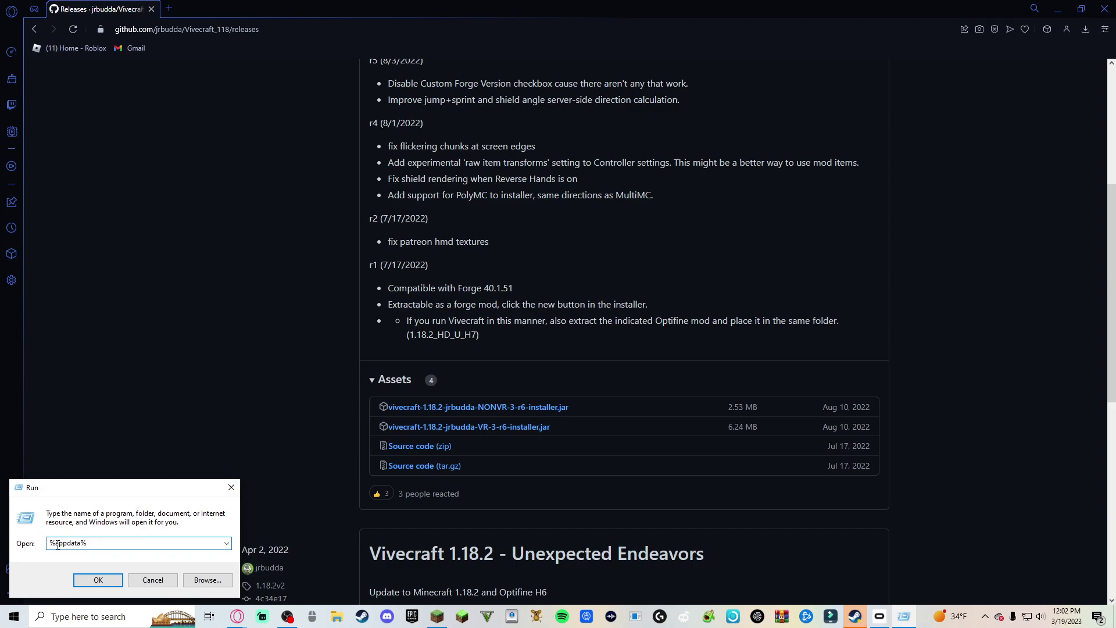
pyautogui.moveTo(56, 545); pyautogui.dragTo(88, 545)
pyautogui.click(87, 545)
pyautogui.click(101, 580)
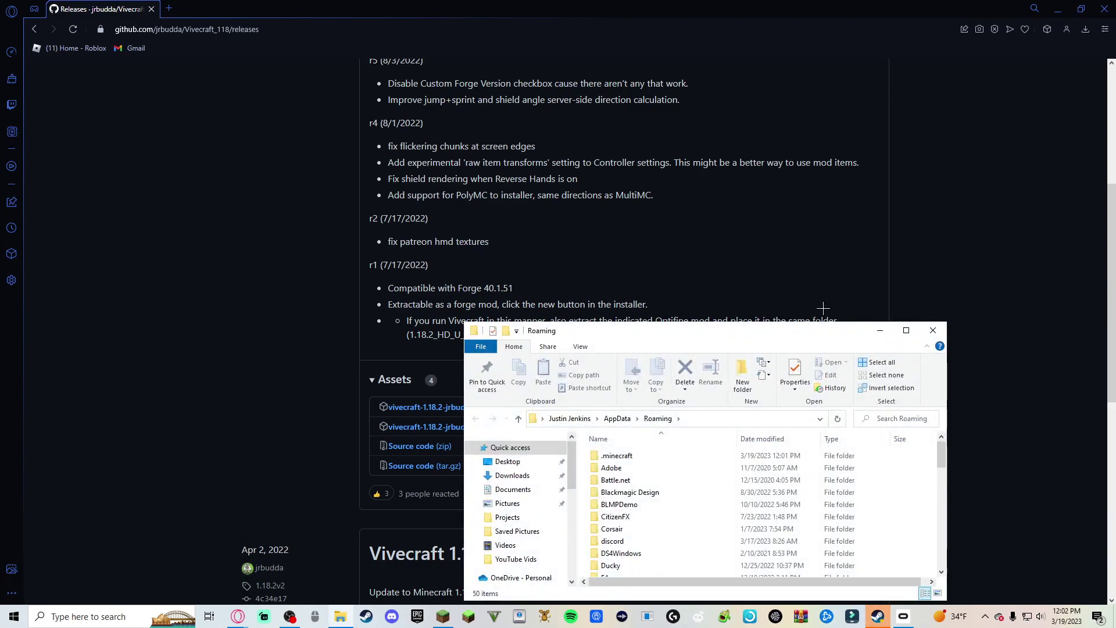
# Maximize the Roaming folder window and open the mods folder inside .minecraft
pyautogui.click(909, 329)
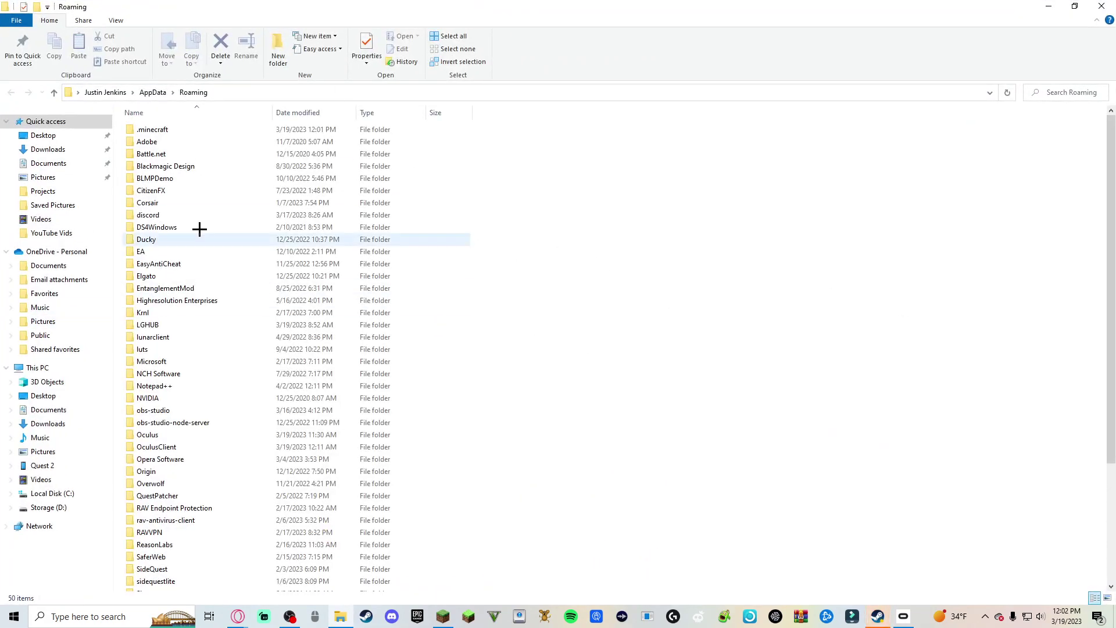
pyautogui.doubleClick(222, 133)
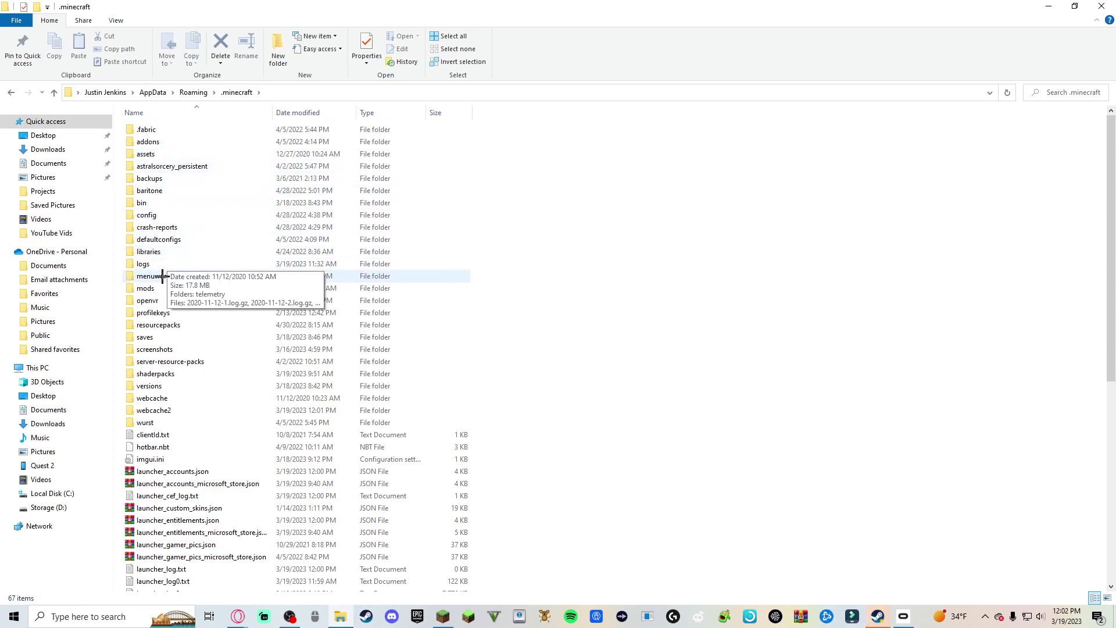
pyautogui.doubleClick(160, 290)
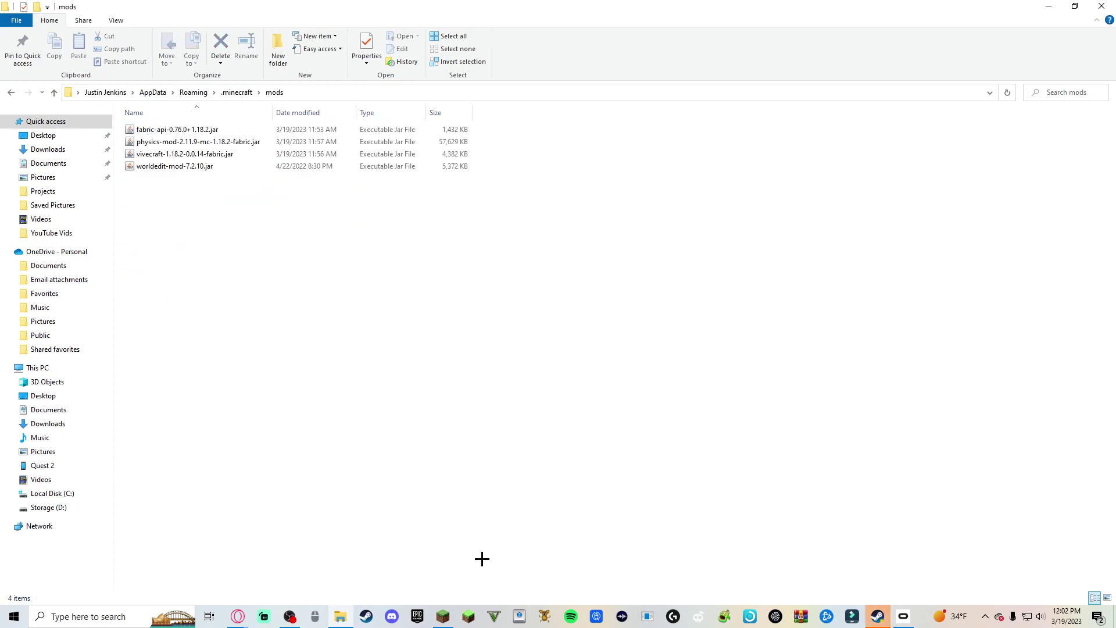
# Open the Downloads folder in a second File Explorer window, look through the downloaded mod files and close that window
pyautogui.rightClick(337, 621)
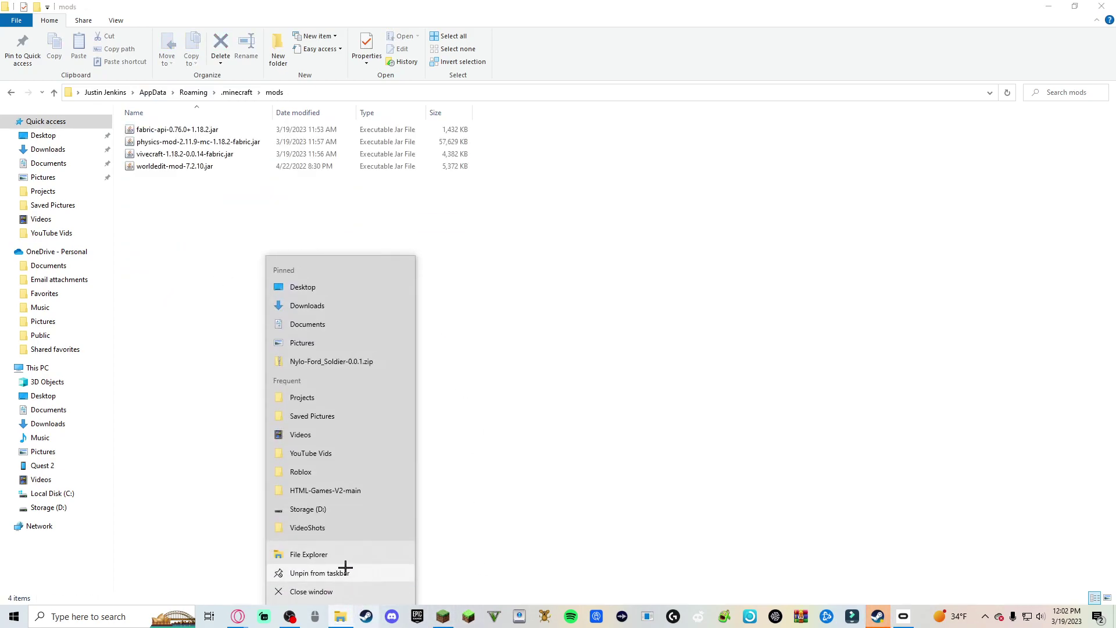
pyautogui.click(341, 556)
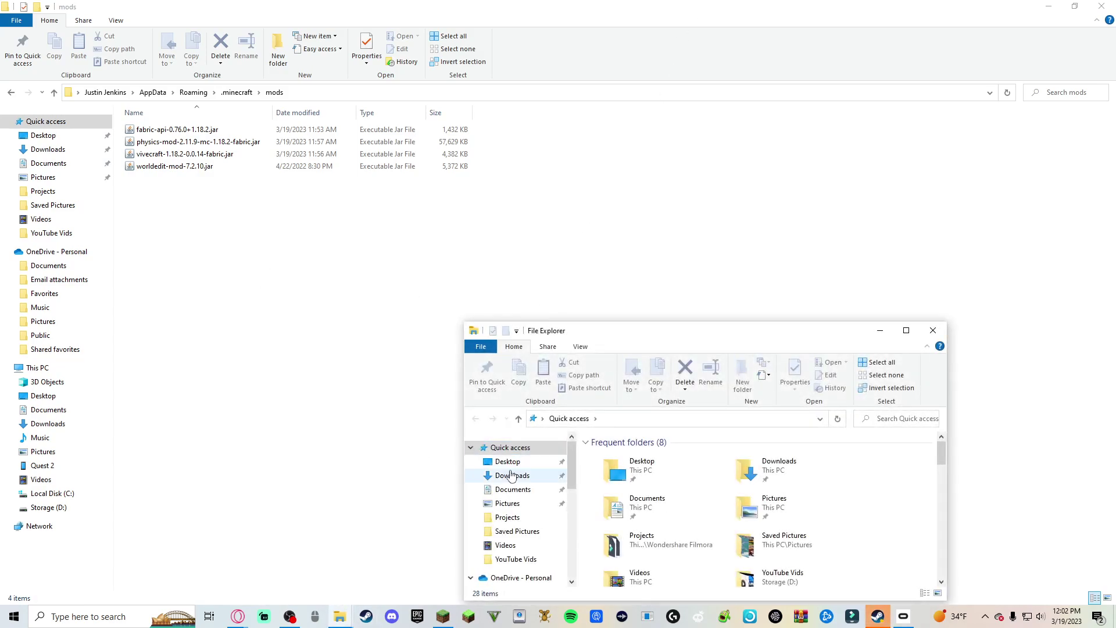
pyautogui.click(512, 476)
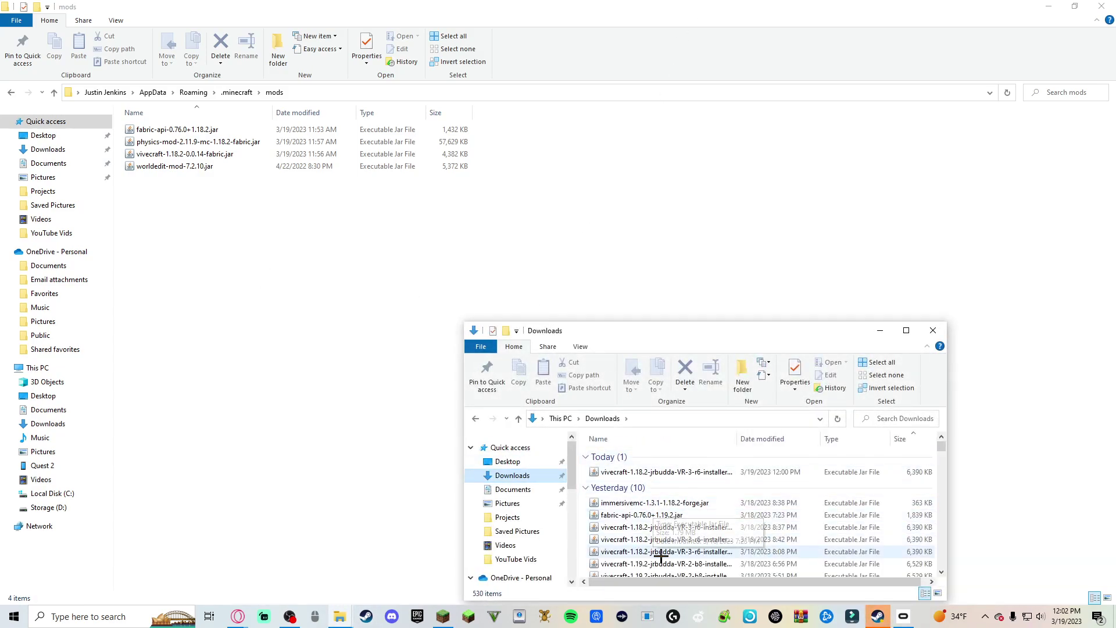
pyautogui.scroll(-3, 659, 535)
pyautogui.scroll(-1, 663, 543)
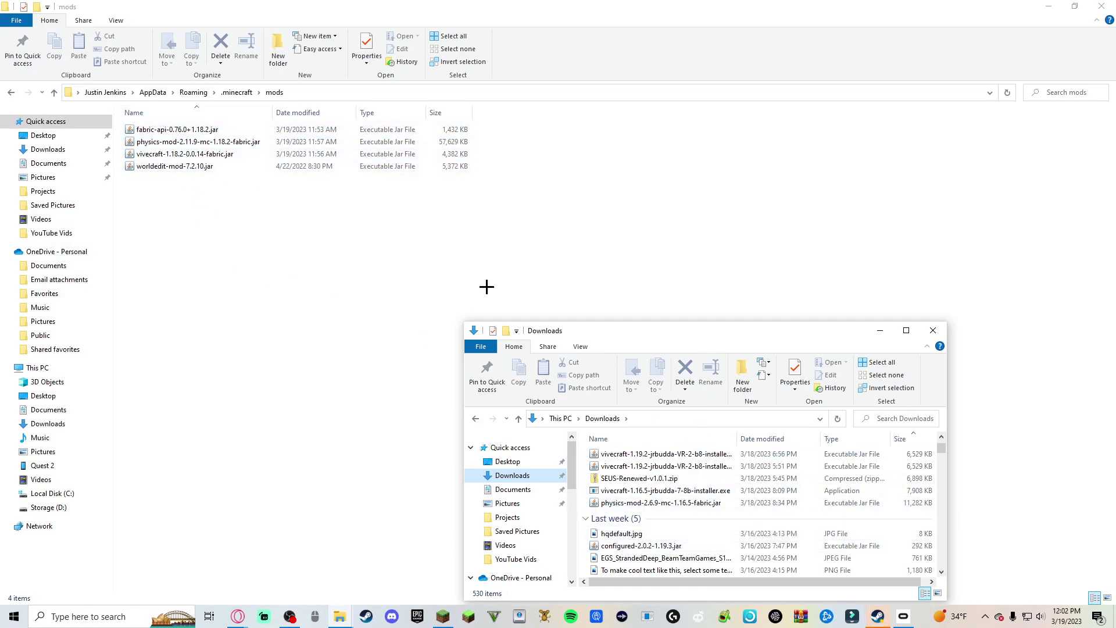
pyautogui.click(933, 331)
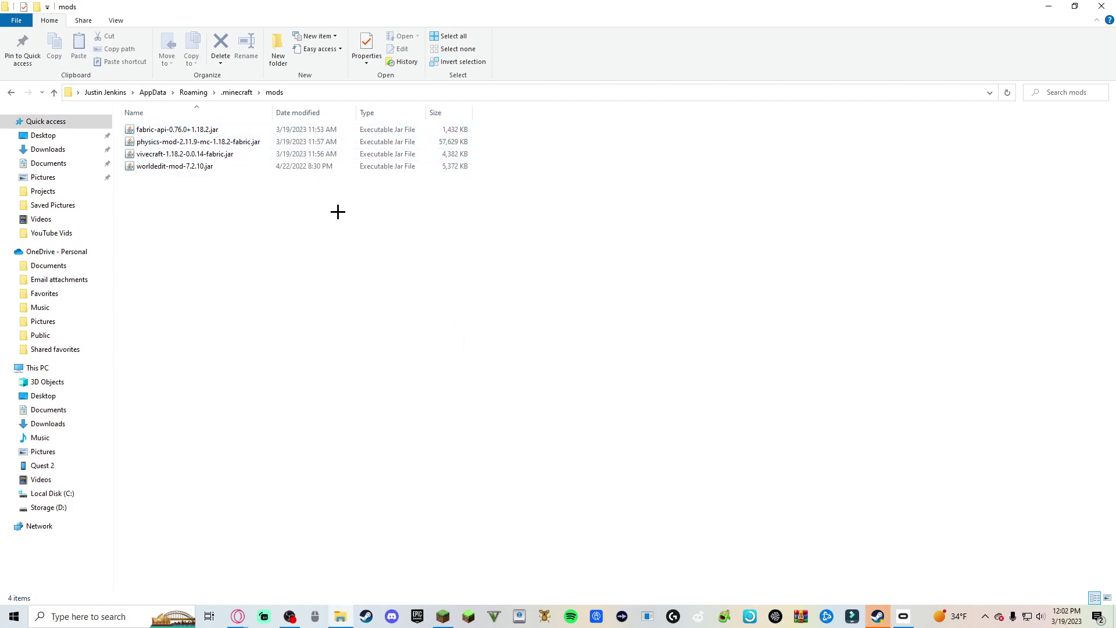
# Select the jar files in the mods folder, clear the selection and close the folder window
pyautogui.moveTo(337, 212); pyautogui.dragTo(286, 124)
pyautogui.click(703, 122)
pyautogui.click(1100, 5)
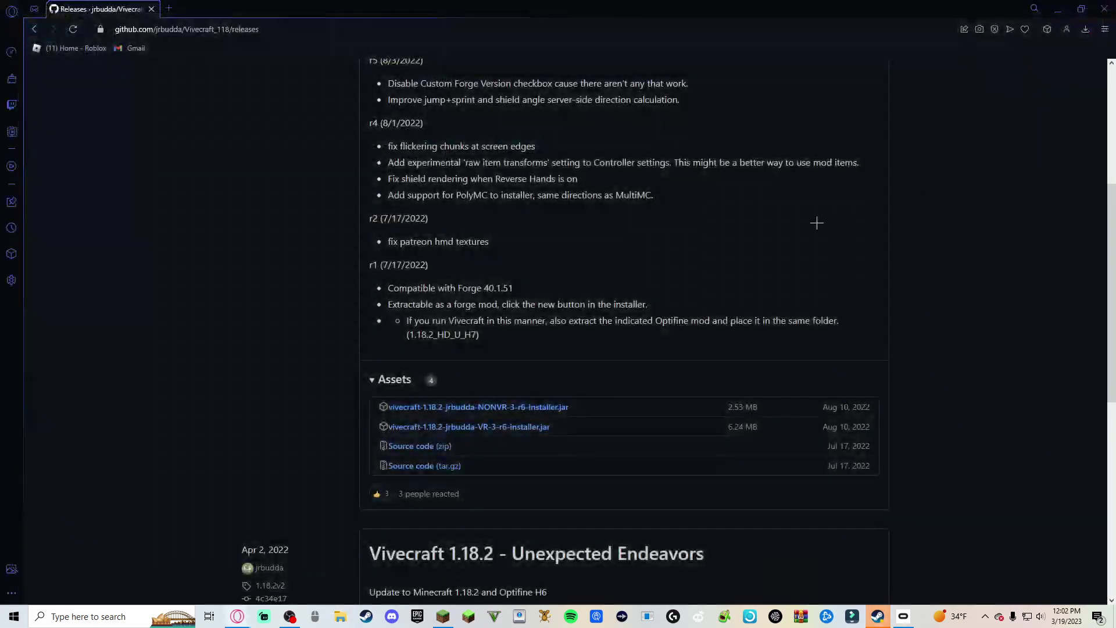